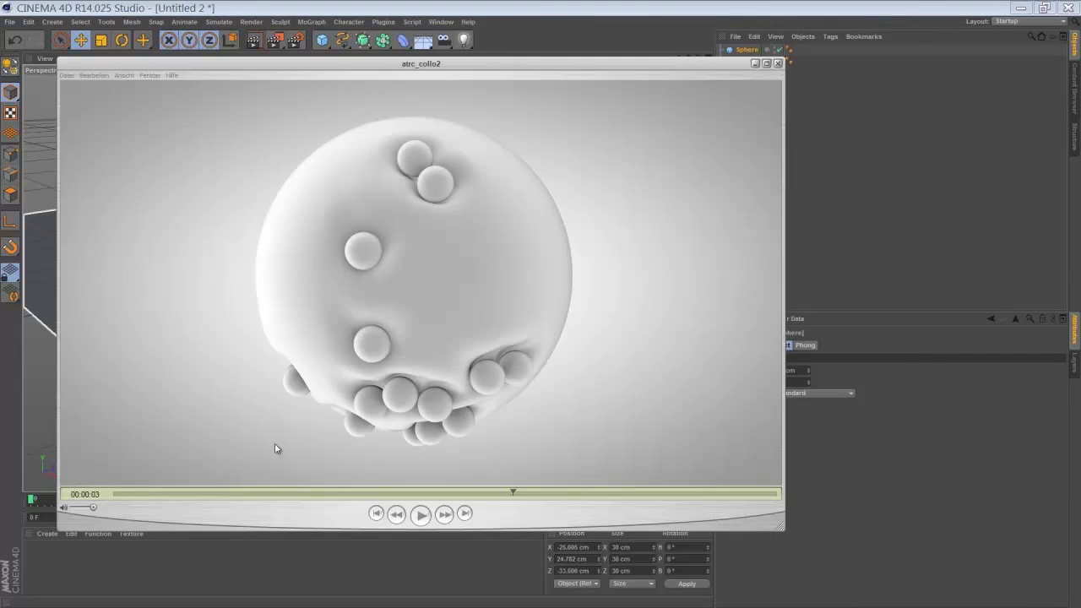
- Play back the rendered atrc_collo2 preview animation and close the player
left_click(421, 517)
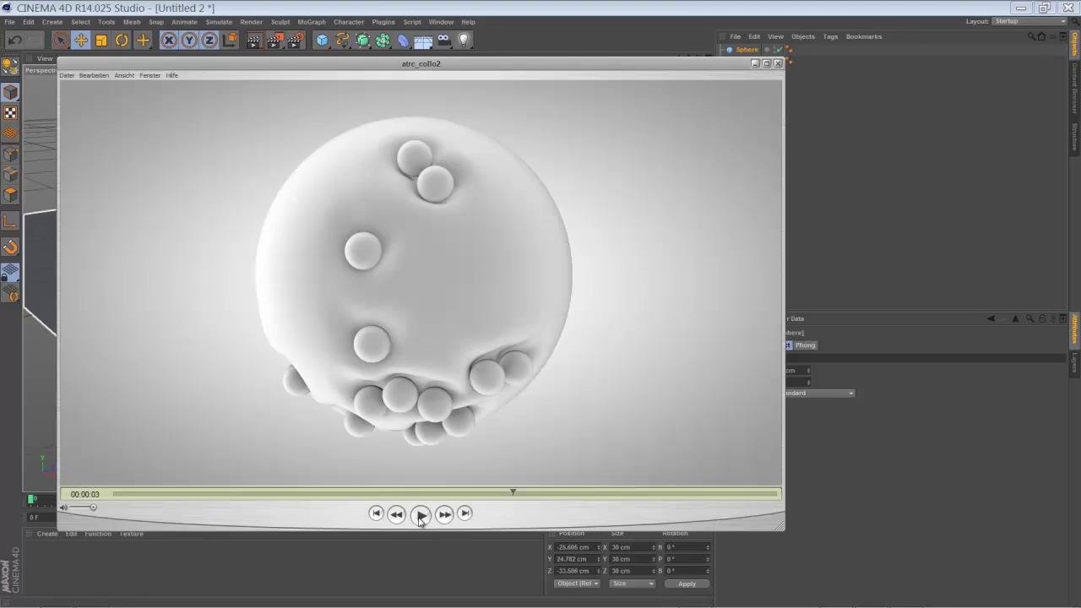
left_click(421, 516)
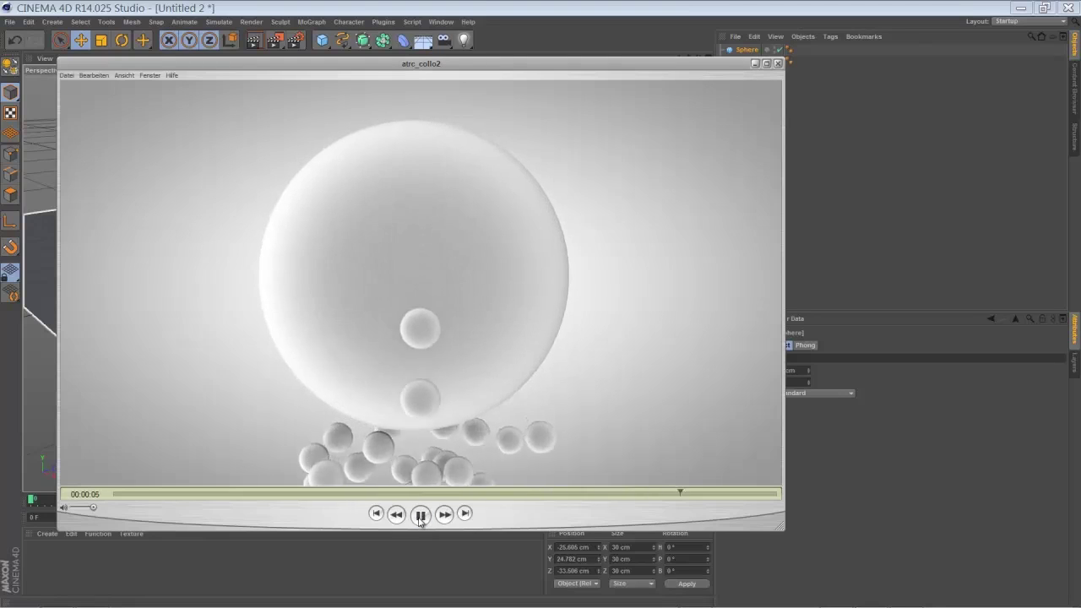
left_click(422, 515)
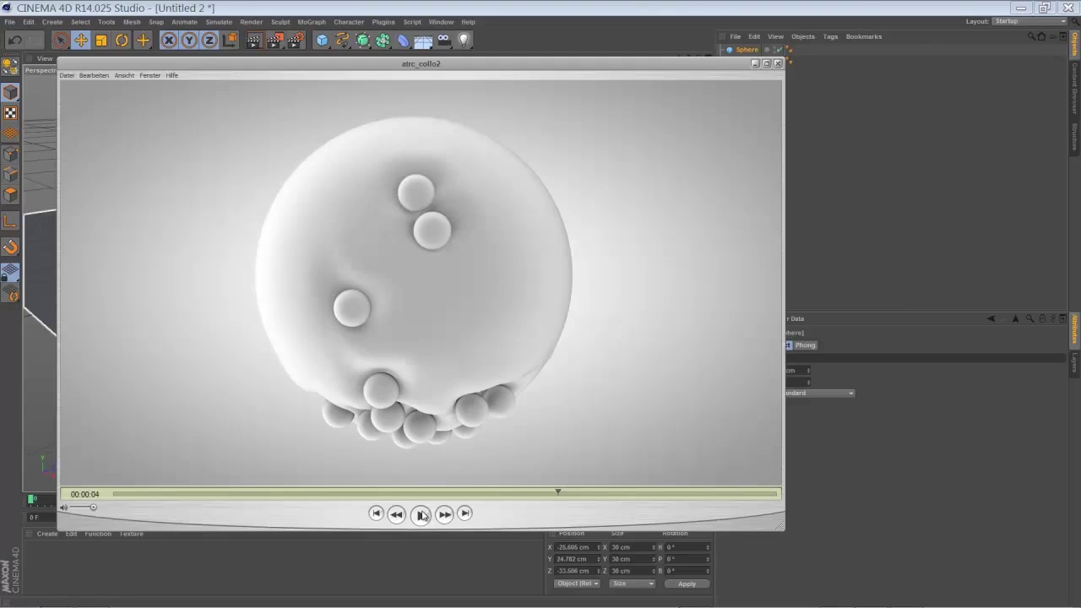
left_click(422, 515)
left_click(777, 63)
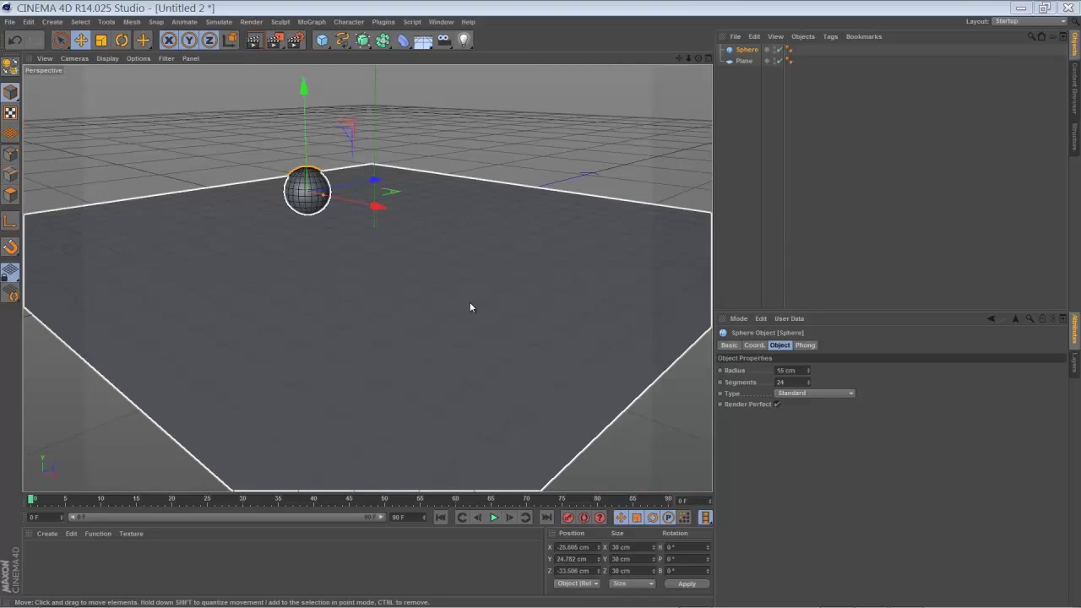
- Add a Collision deformer and make it a child of the Plane
left_click(741, 61)
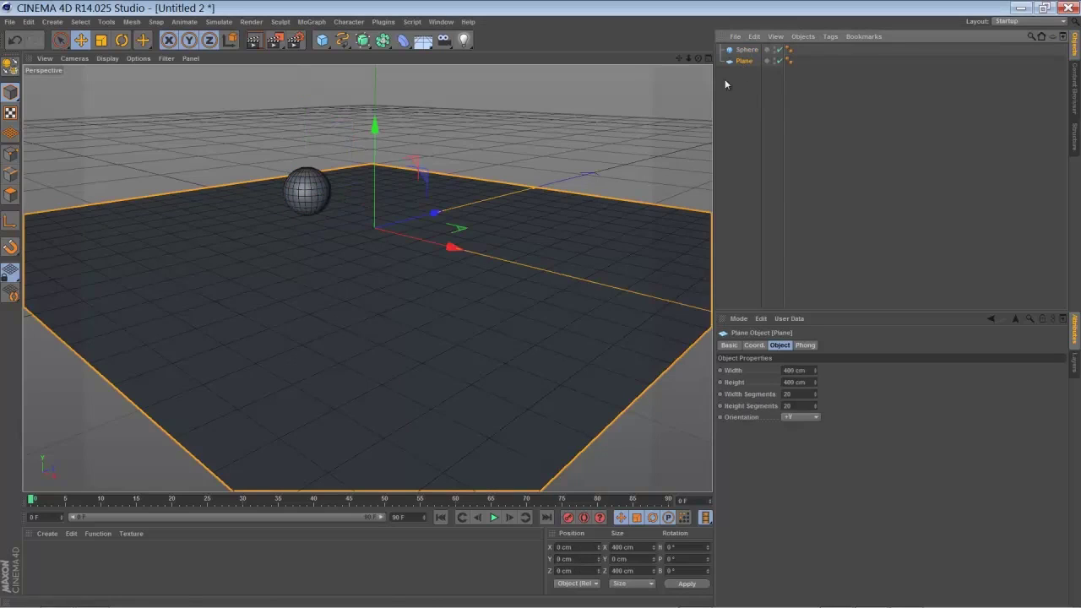
left_click(402, 40)
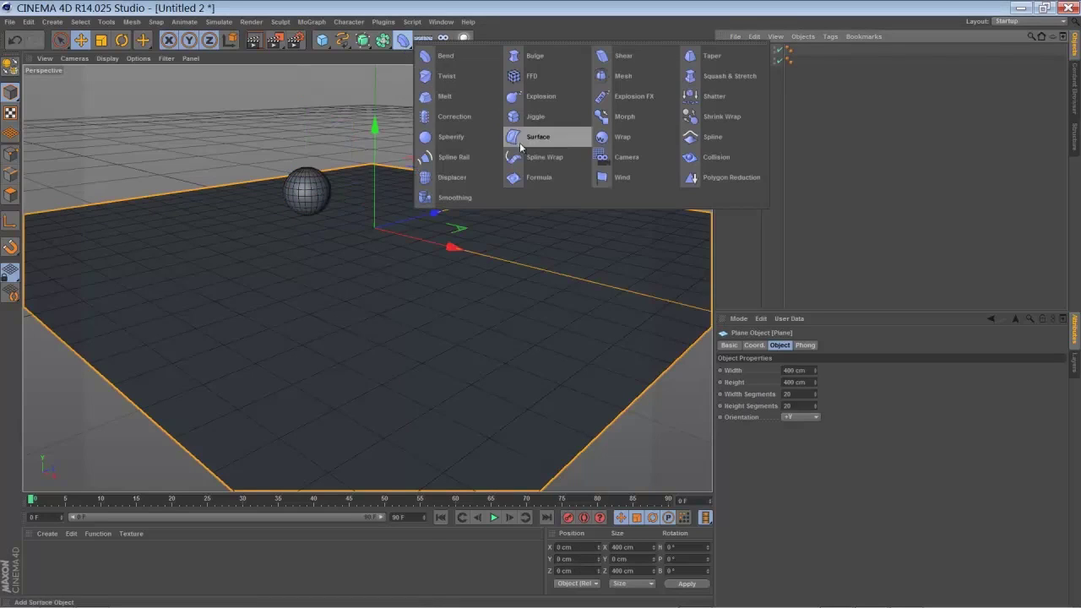
left_click(705, 160)
left_click_drag(745, 51, 741, 80)
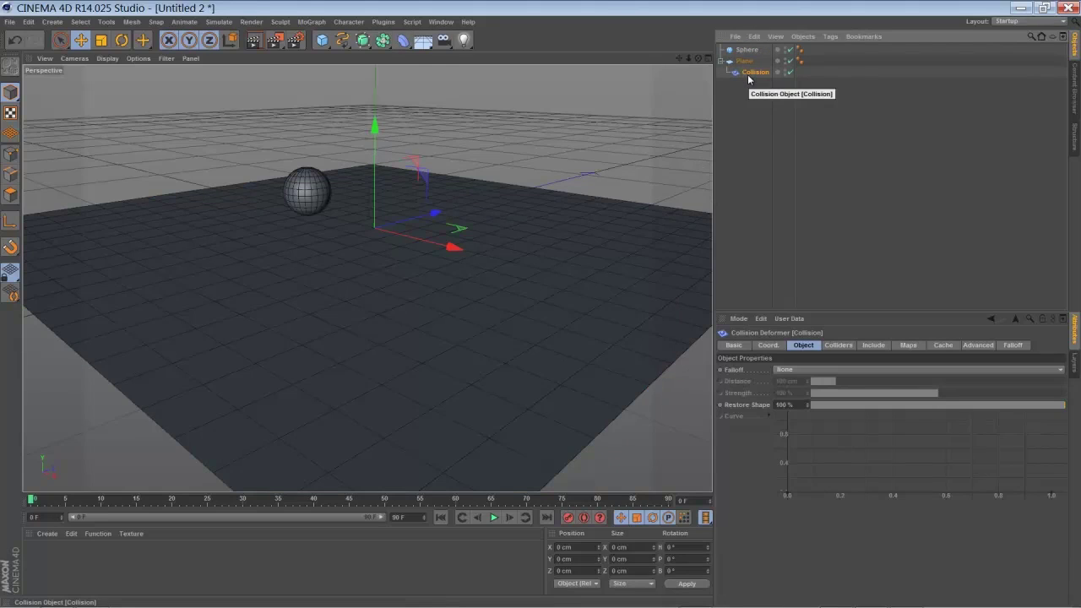
- Assign the Sphere as a collider object of the Collision deformer
left_click(846, 346)
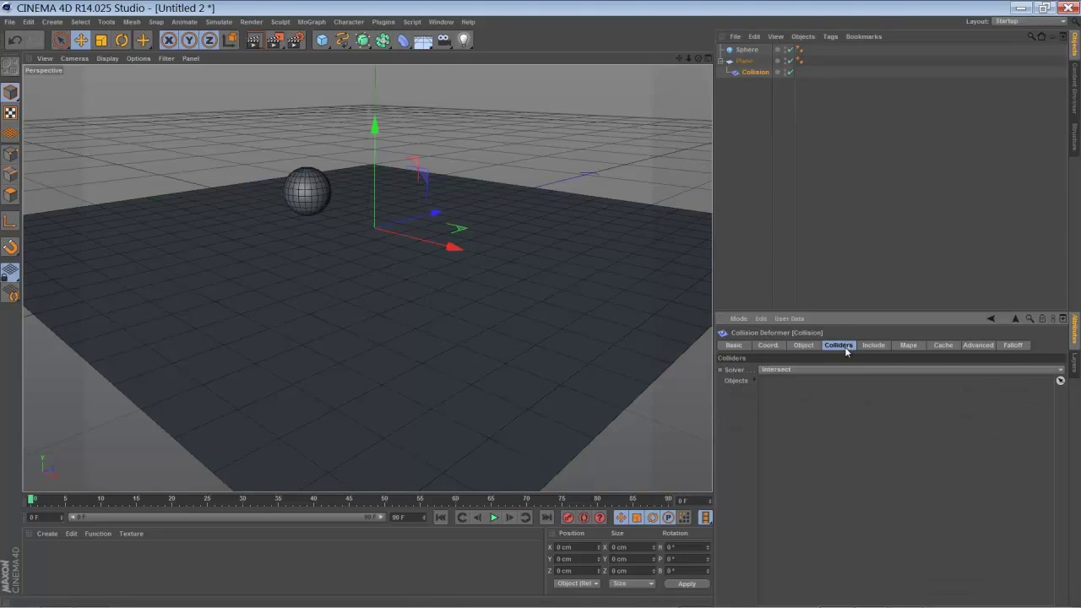
left_click(747, 53)
left_click_drag(798, 391, 798, 398)
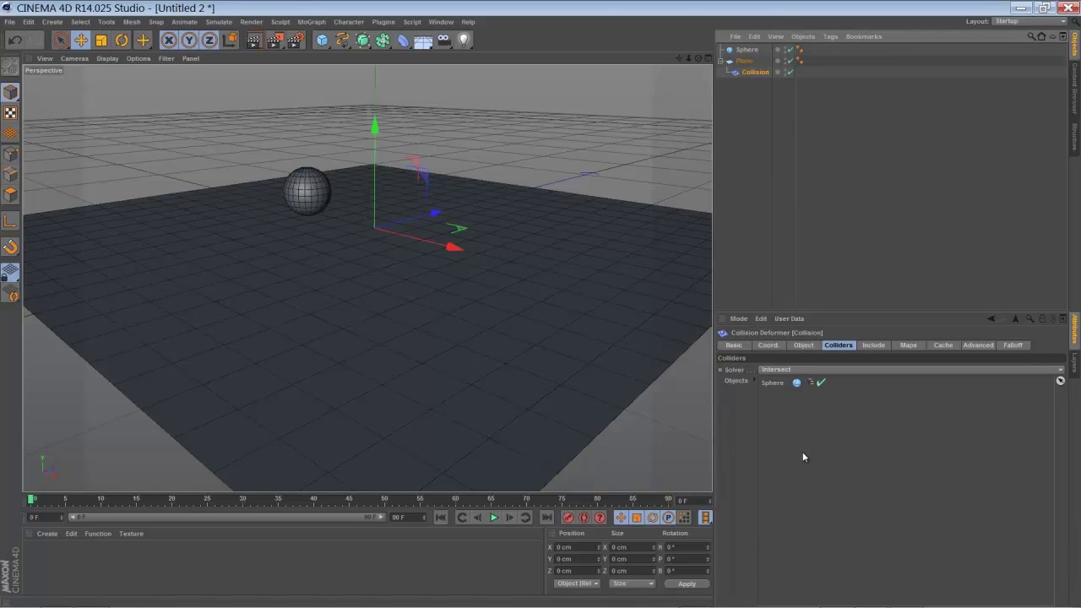
- Raise the sphere and lower it again to about 27.8 cm in Y to test the collision with the plane
left_click(741, 51)
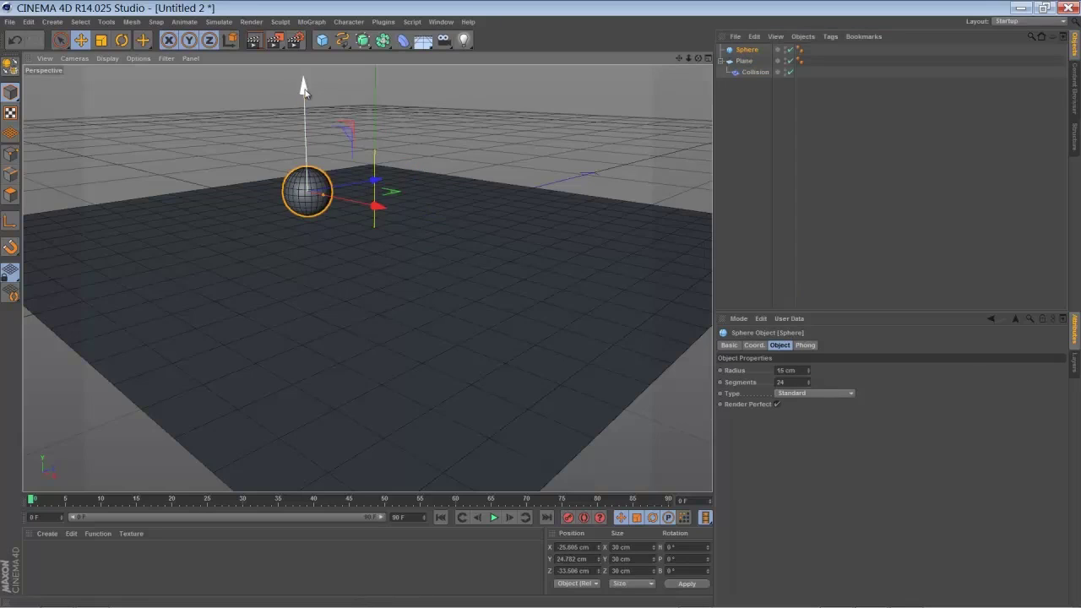
left_click_drag(305, 88, 320, 69)
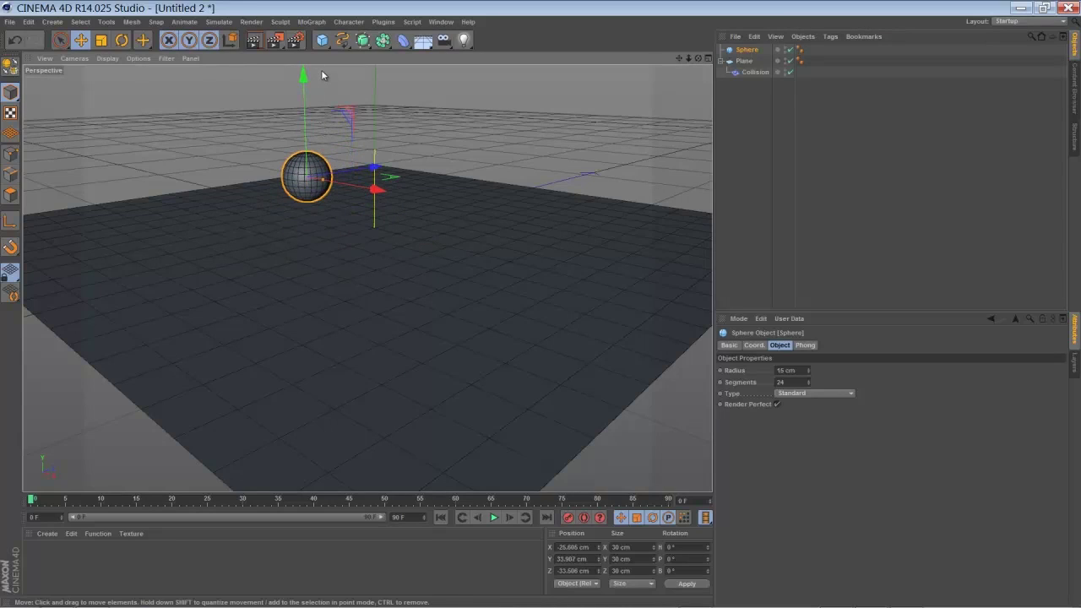
left_click(753, 72)
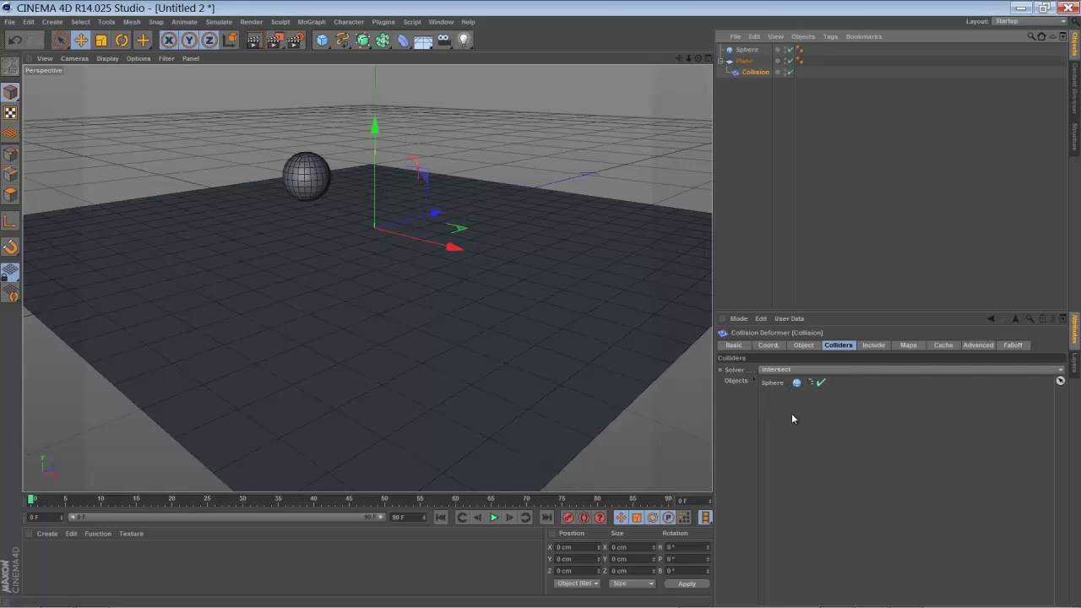
left_click(746, 50)
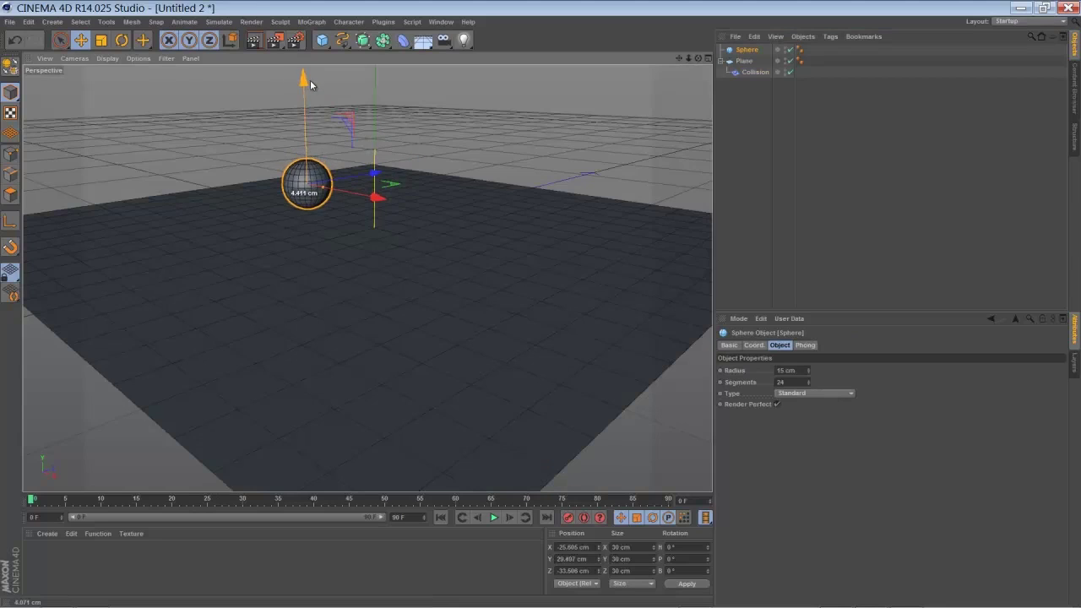
left_click_drag(306, 77, 331, 88)
- Set the Collision deformer's solver to Inside (Stretch) and raise the sphere to about 37.5 cm in Y
left_click(749, 73)
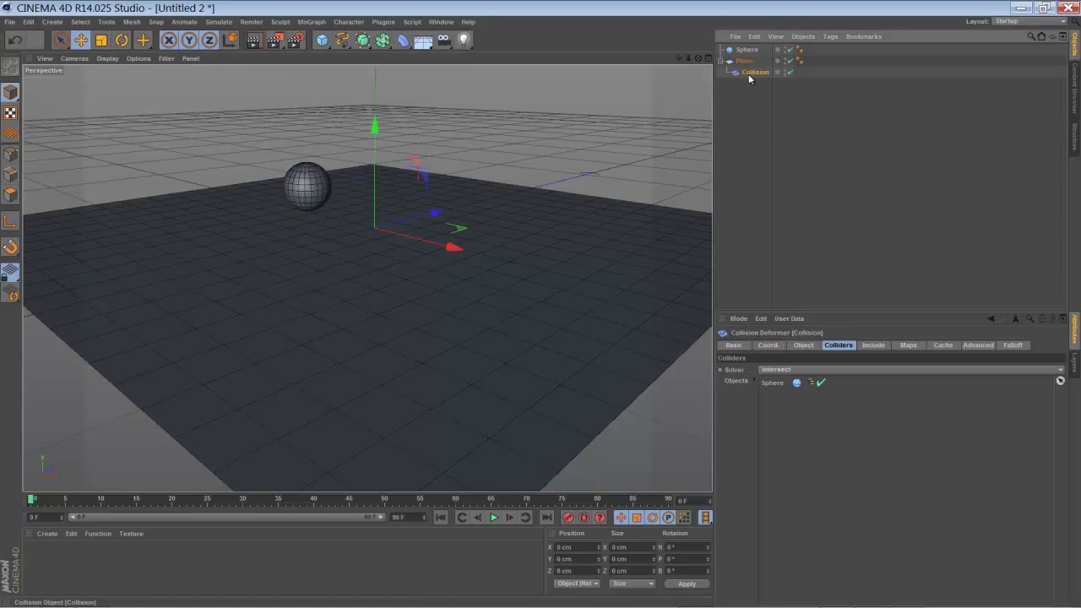
left_click(785, 369)
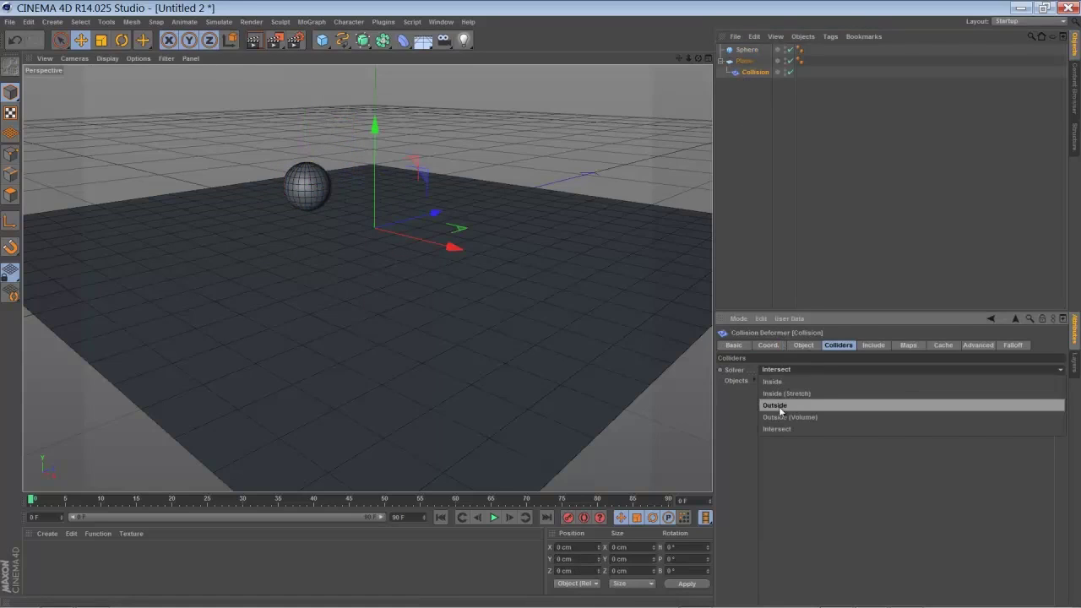
left_click(780, 393)
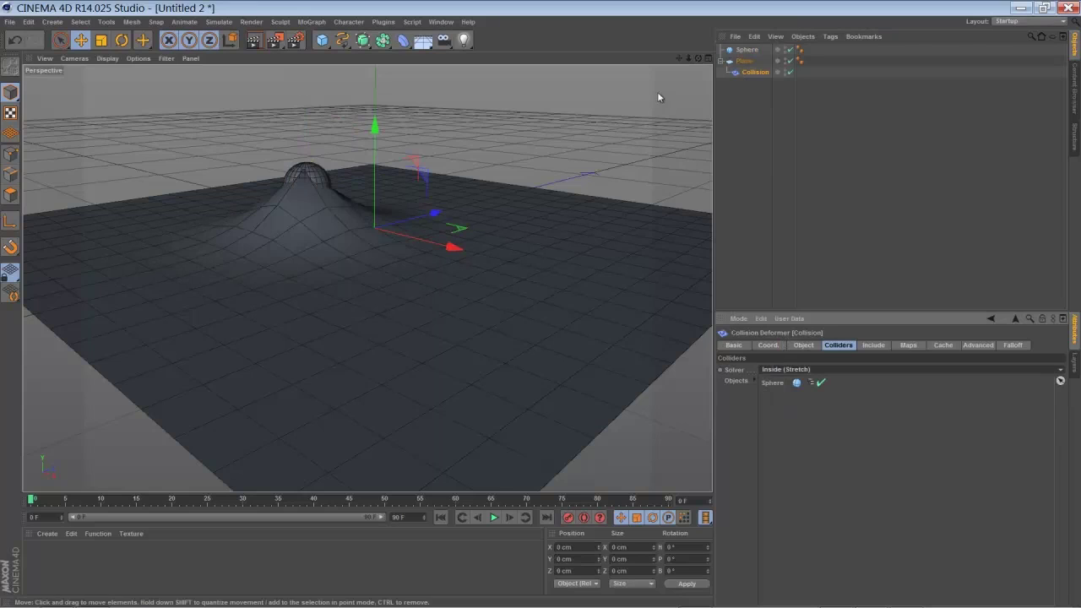
left_click(747, 50)
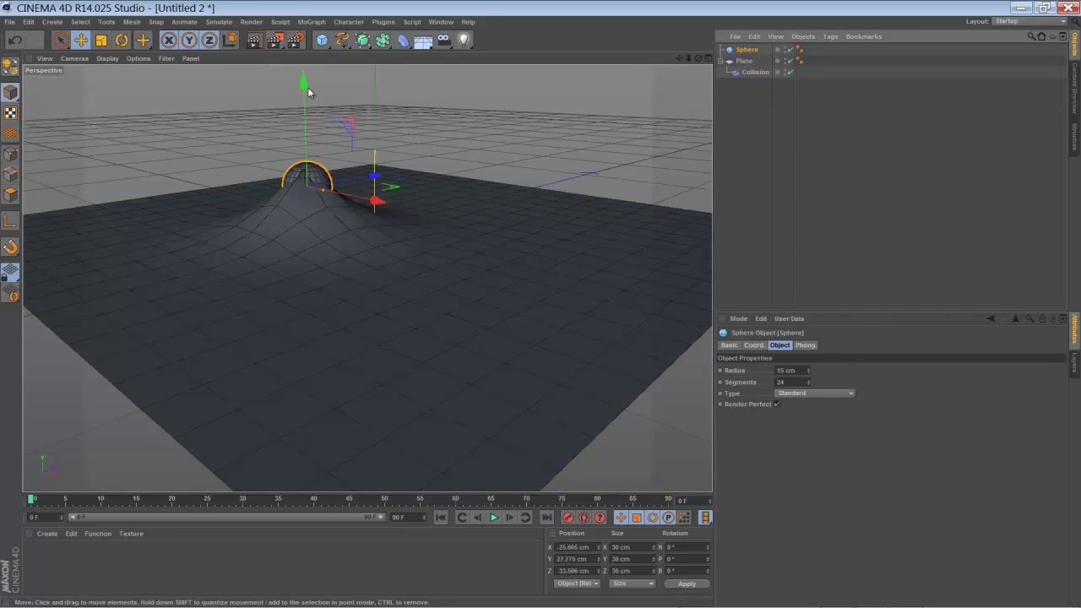
mouse_move(304, 80)
left_mouse_down()
mouse_move(301, 108)
mouse_move(301, 67)
left_mouse_up()
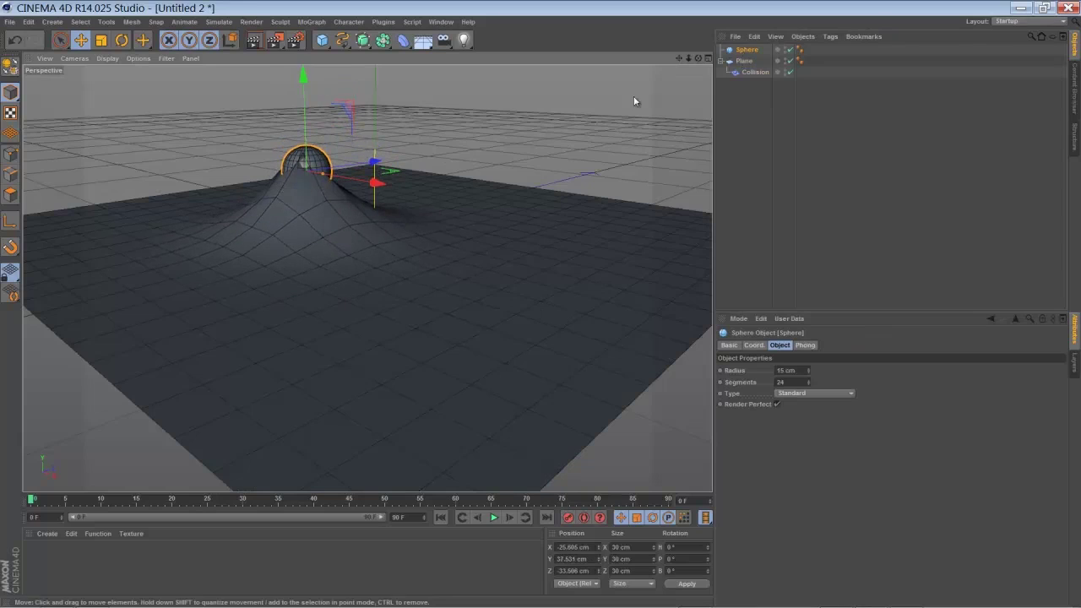
- Set the Collision deformer's advanced Relax value to 23 and Stretch to 7
left_click(753, 72)
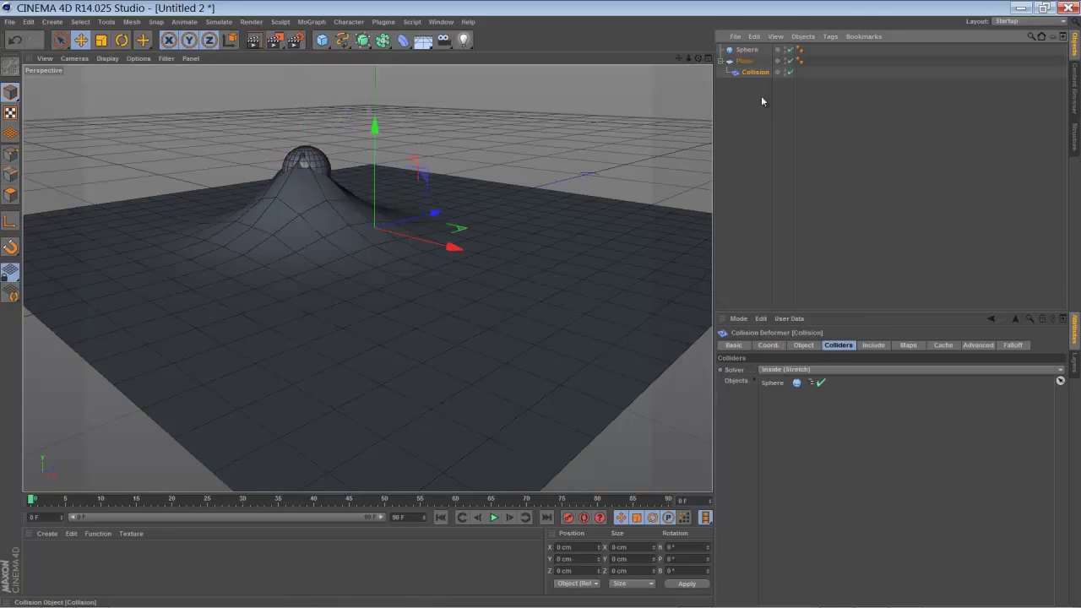
left_click(977, 346)
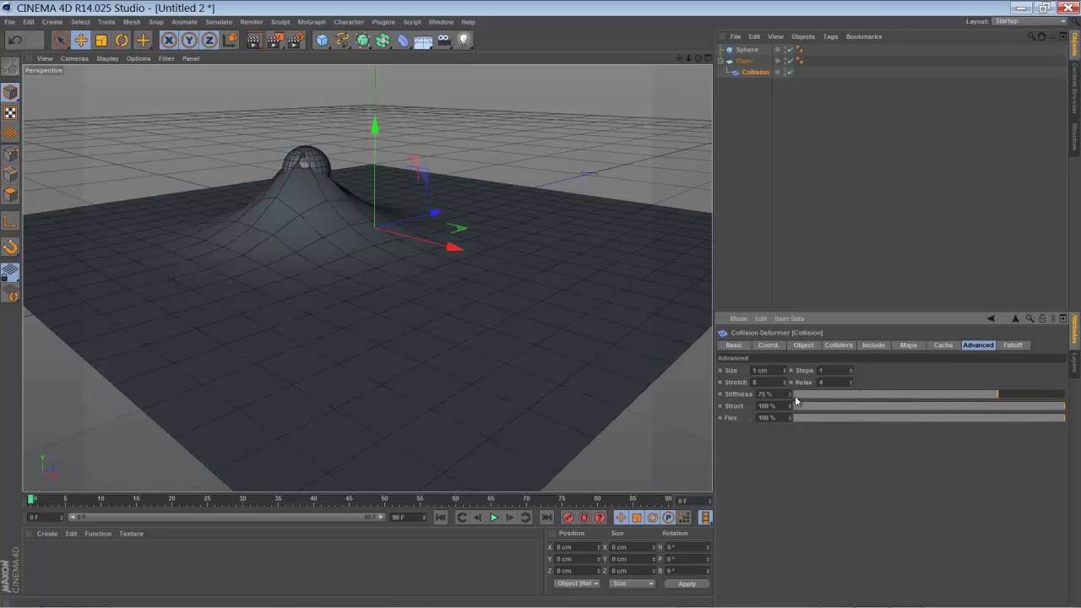
left_click_drag(850, 380, 850, 385)
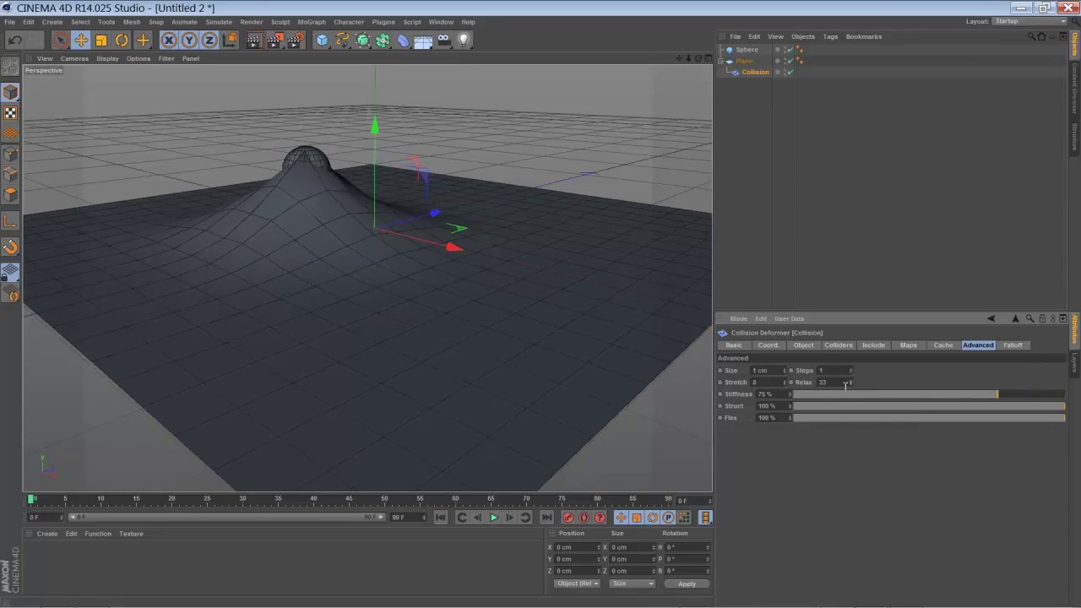
left_click_drag(785, 385, 785, 383)
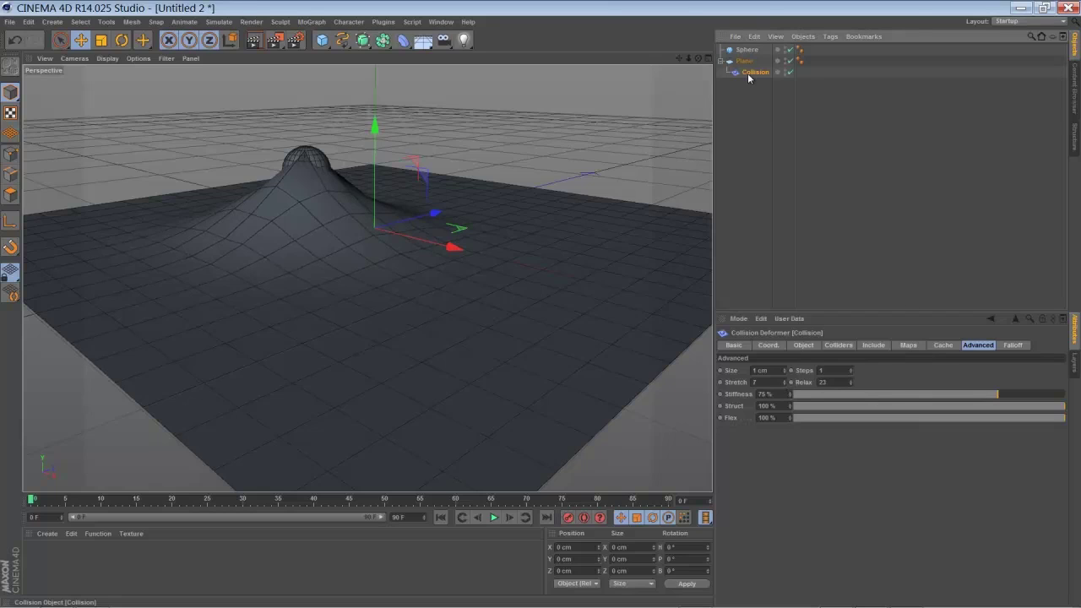
- Change the collision solver to Outside and lower the sphere to about 7.5 cm in Y
left_click(806, 347)
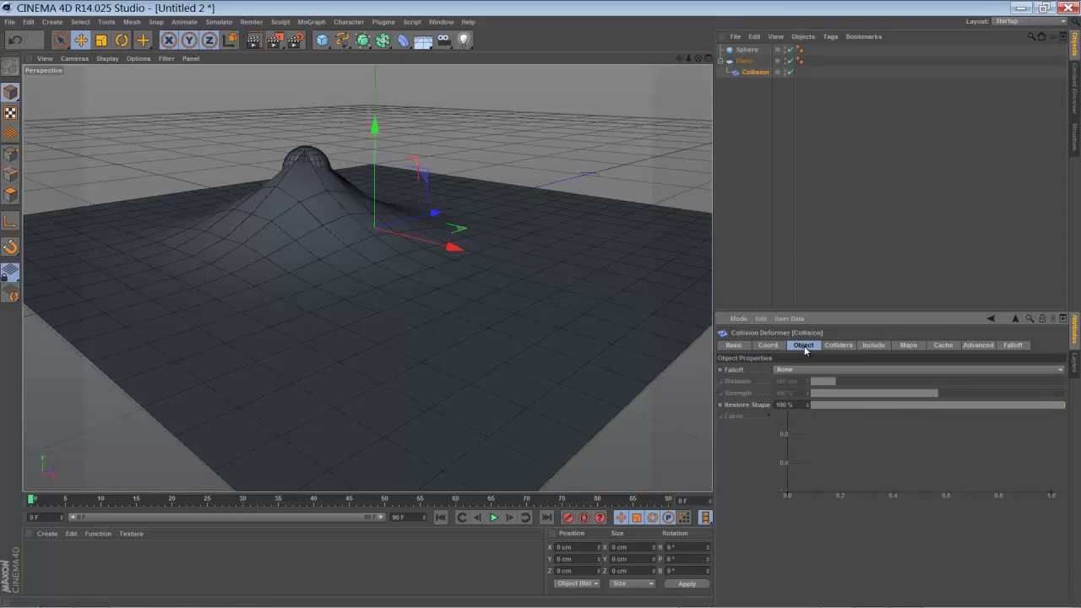
left_click(835, 346)
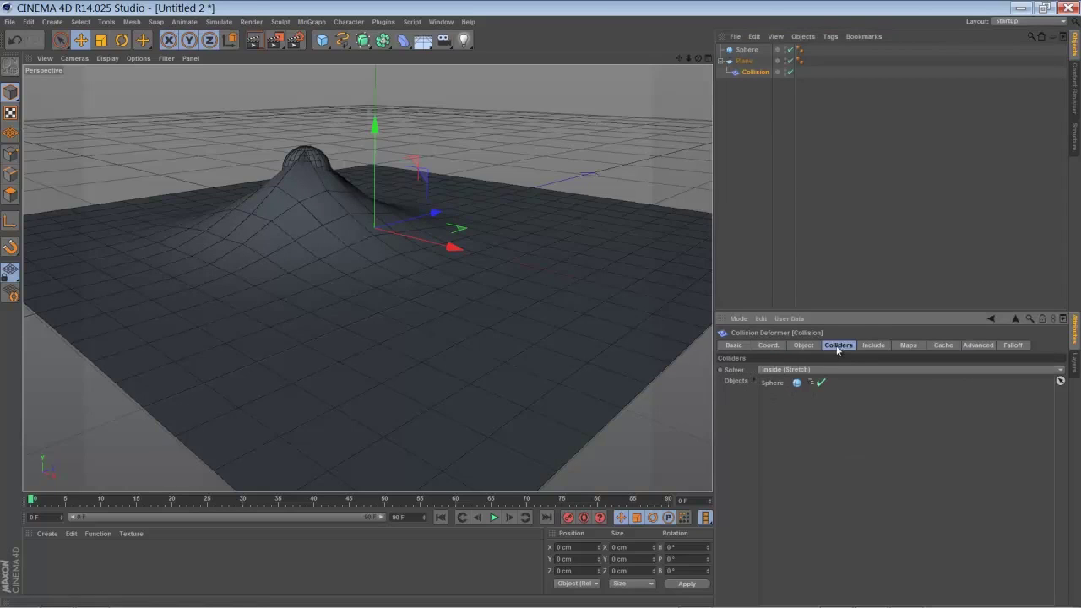
left_click(787, 369)
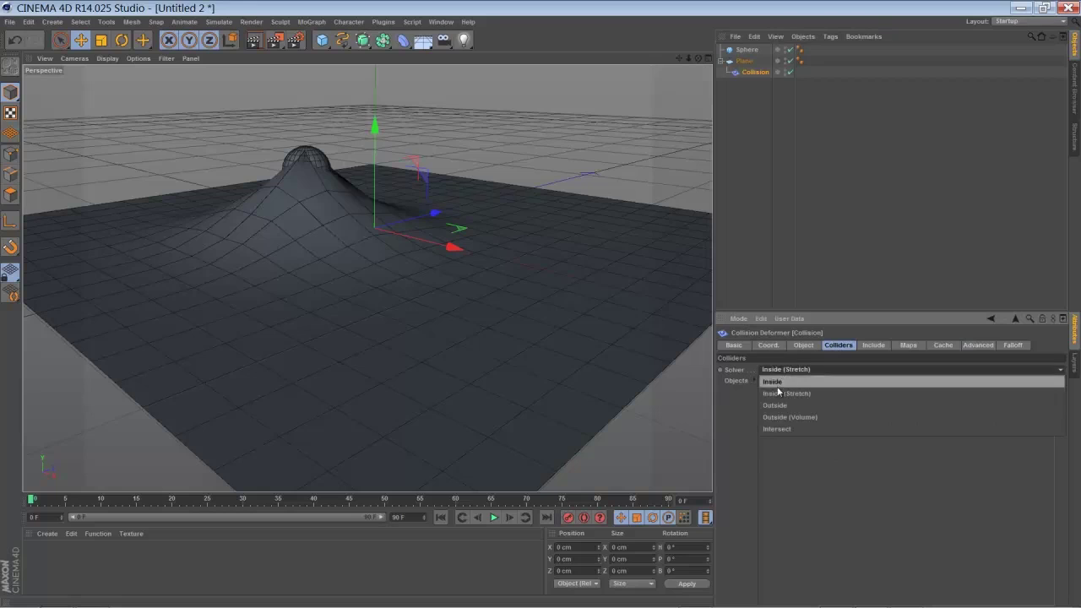
left_click(775, 406)
left_click(746, 50)
left_click_drag(295, 81, 315, 126)
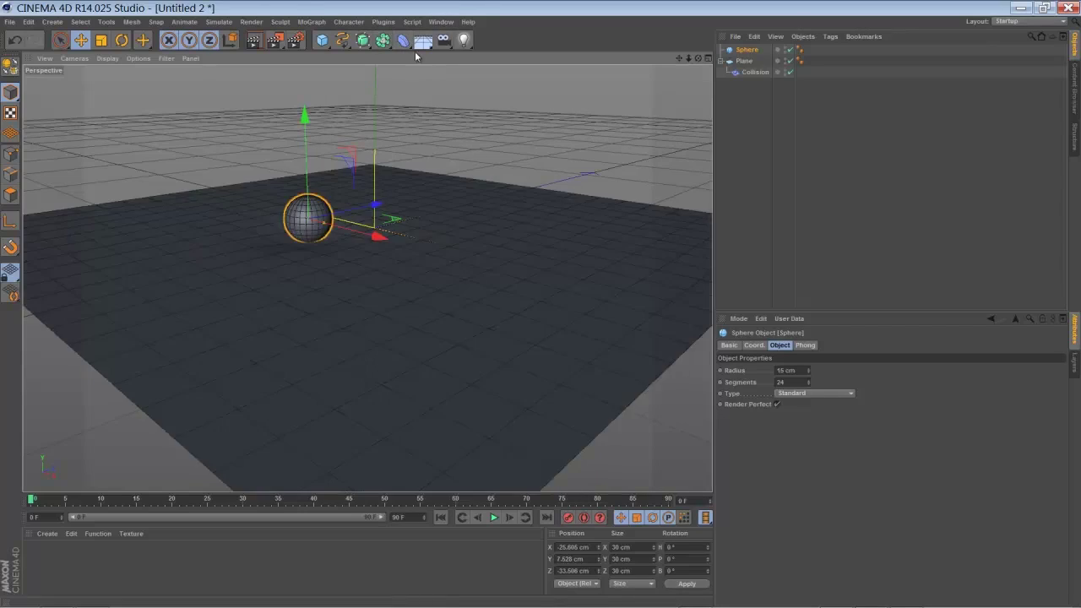
- Add a Jiggle deformer and place it under the Plane, below the Collision deformer
left_click(403, 40)
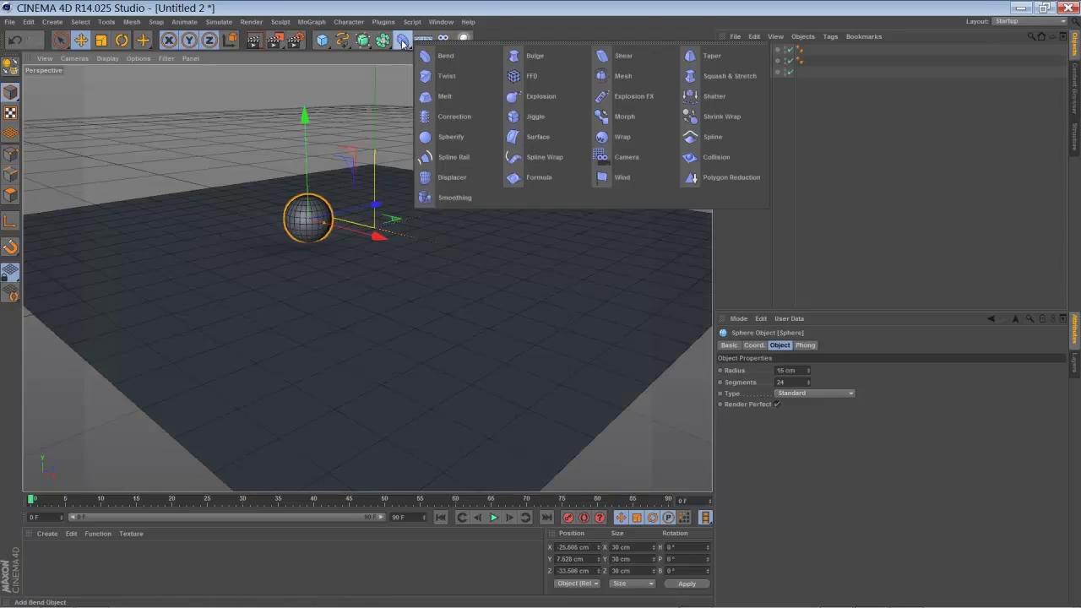
left_click(534, 117)
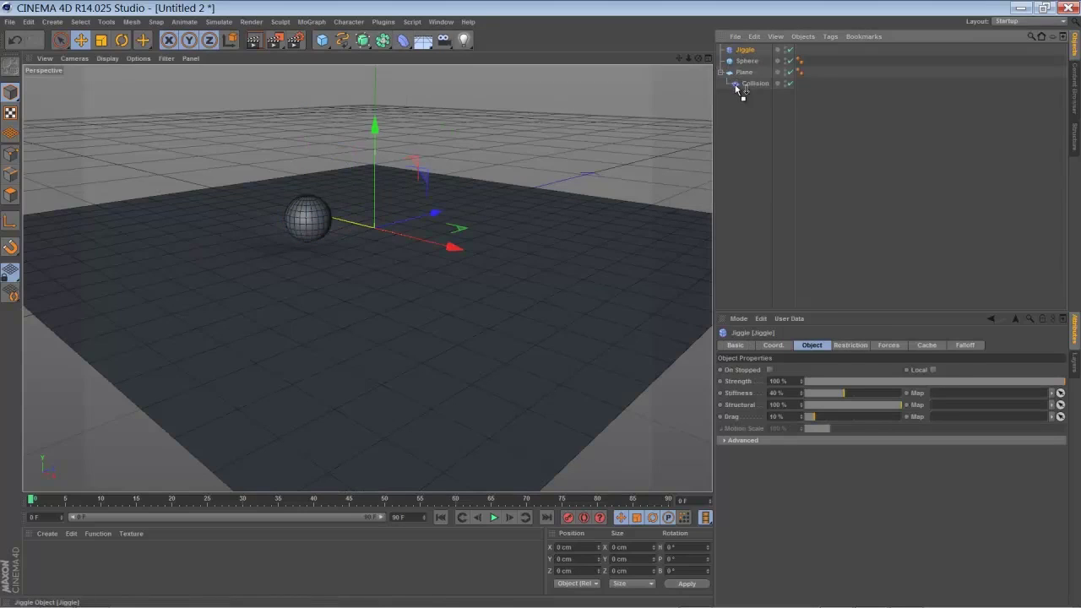
left_click_drag(740, 90, 751, 85)
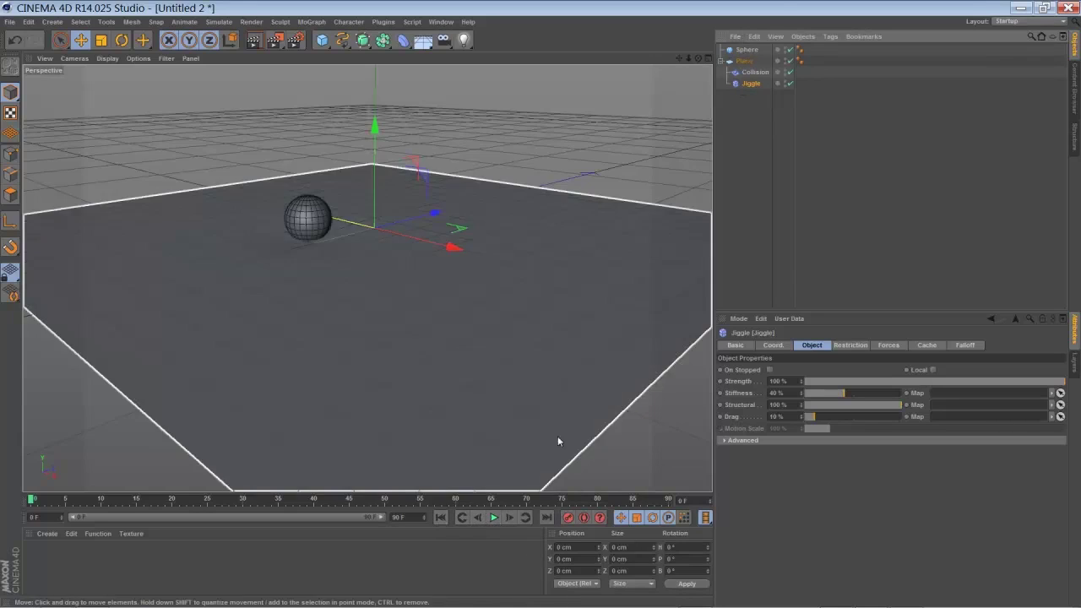
- Run the animation while moving the sphere across the plane to about X -7, Y -0.6, Z -19 cm, and stop playback
left_click(494, 516)
left_click(748, 49)
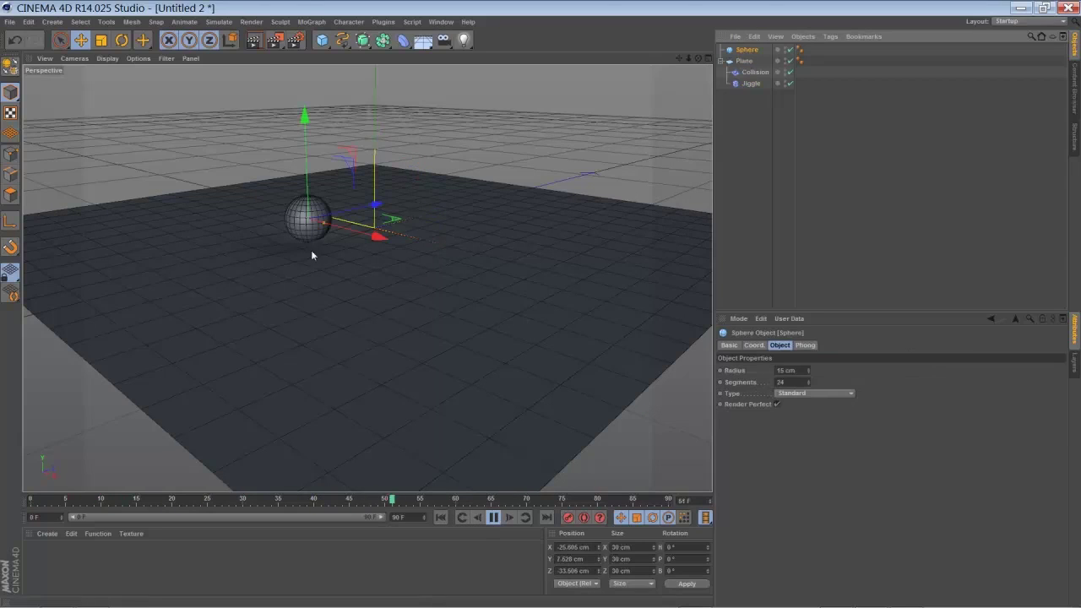
left_click_drag(378, 230, 432, 236)
left_click(493, 518)
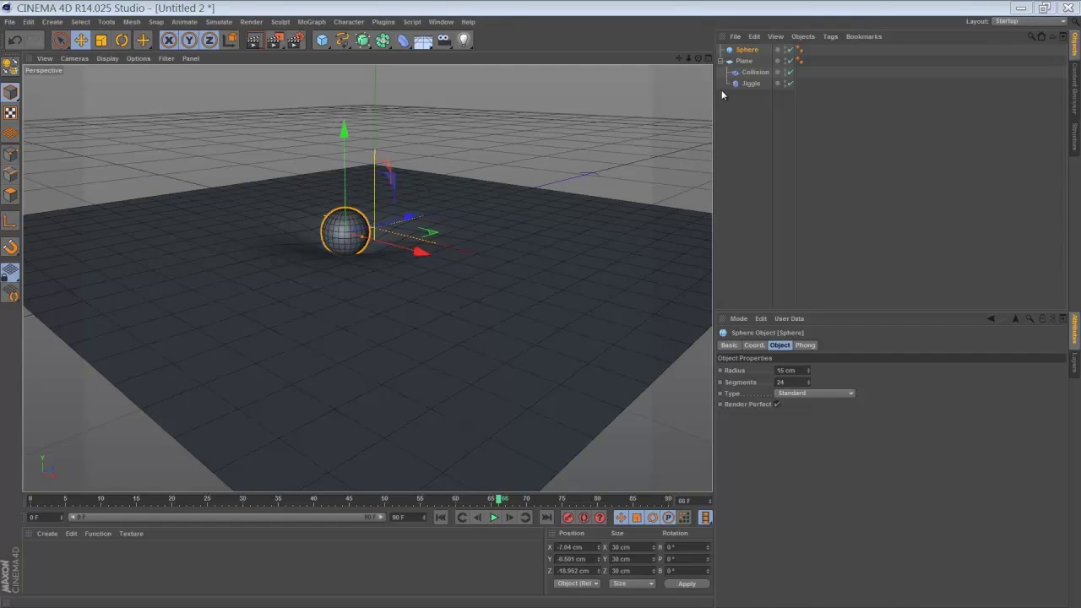
- Set the plane's width segments to 45 and its height segments to 41
left_click(743, 61)
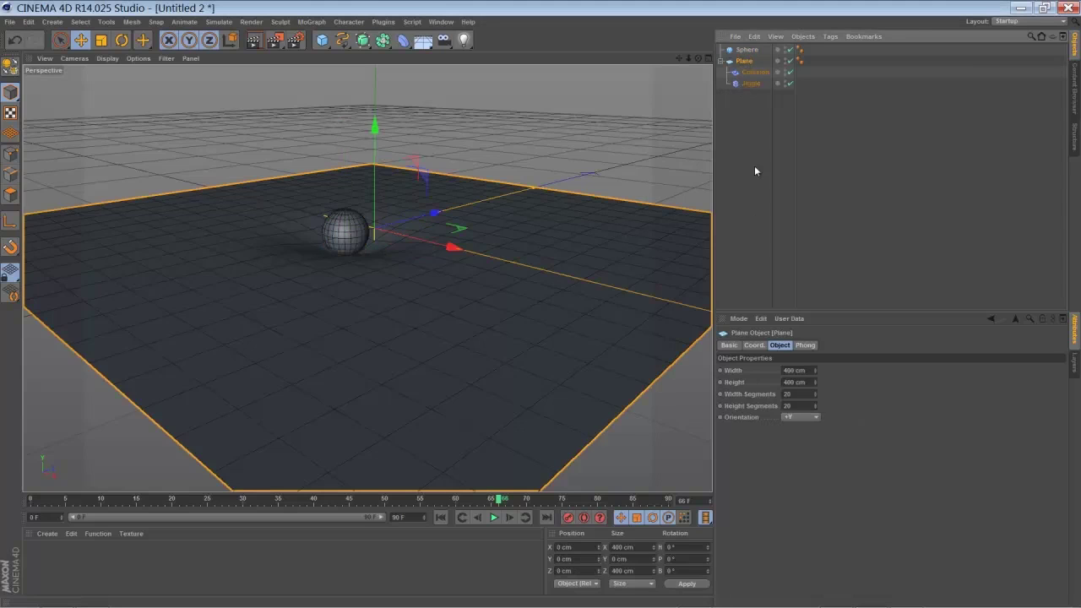
left_click_drag(817, 394, 815, 407)
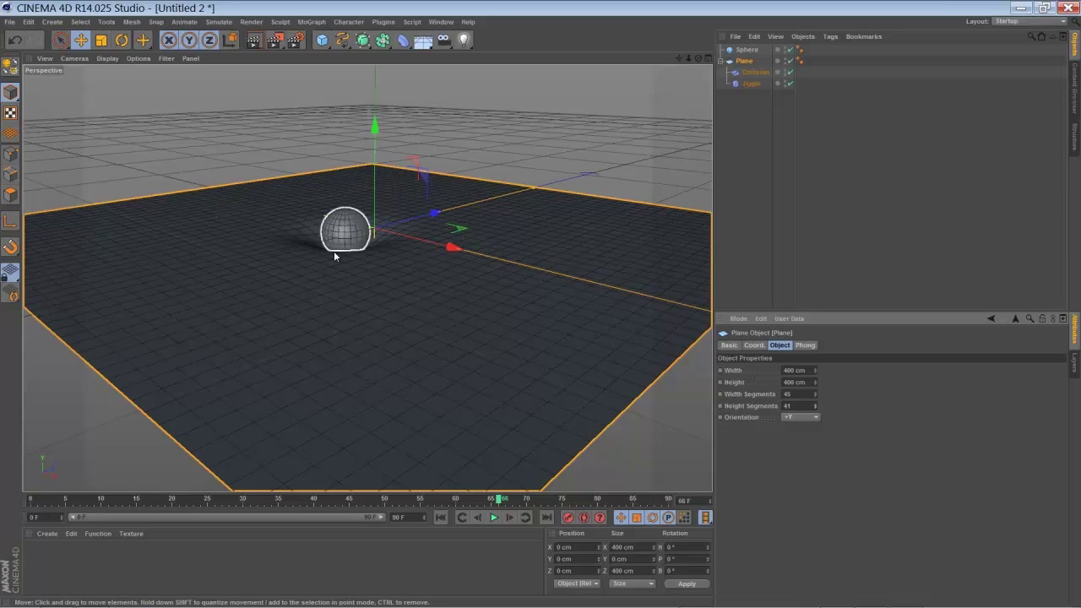
- Switch to the atcr_collo.c4d project and expand the Cloner Group inside 1st Animation
left_click(440, 22)
left_click(444, 275)
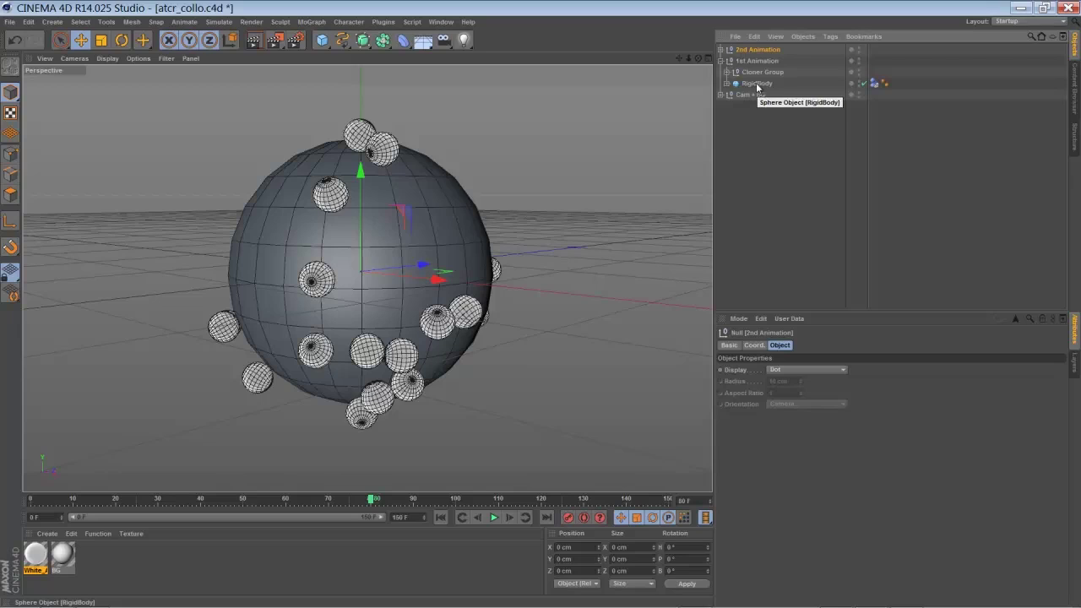
left_click(726, 72)
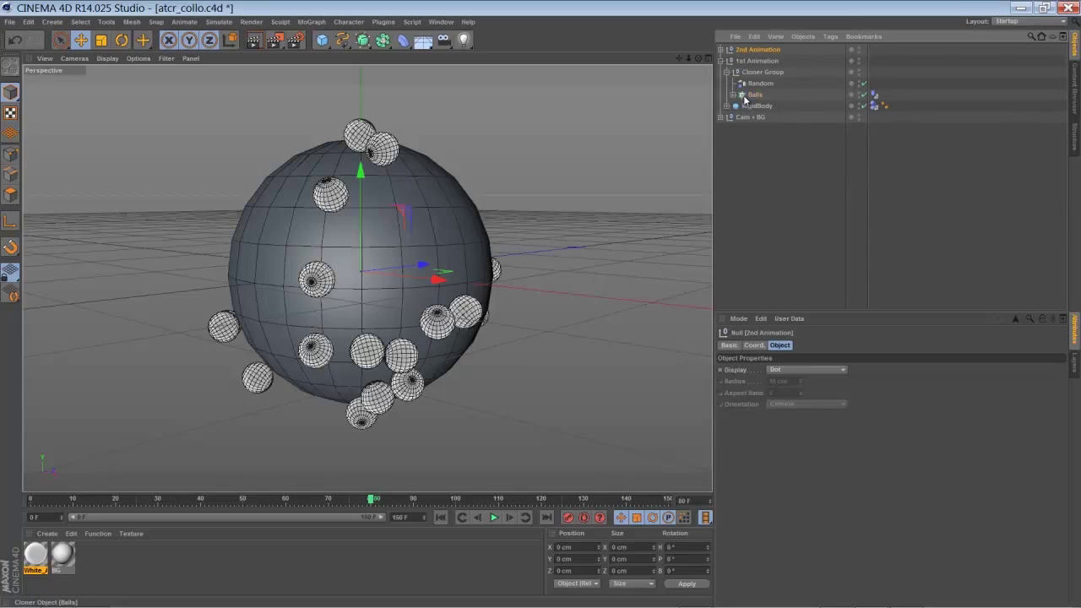
- Examine the Balls cloner and the RigidBody sphere's object properties, expanding both to reveal their child objects
left_click(746, 97)
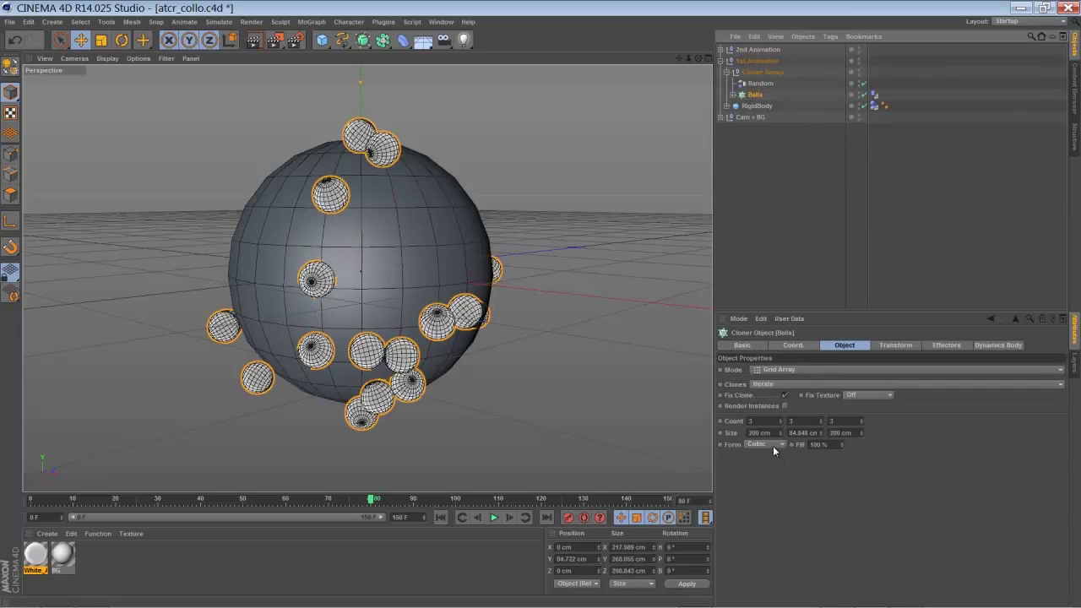
left_click(733, 94)
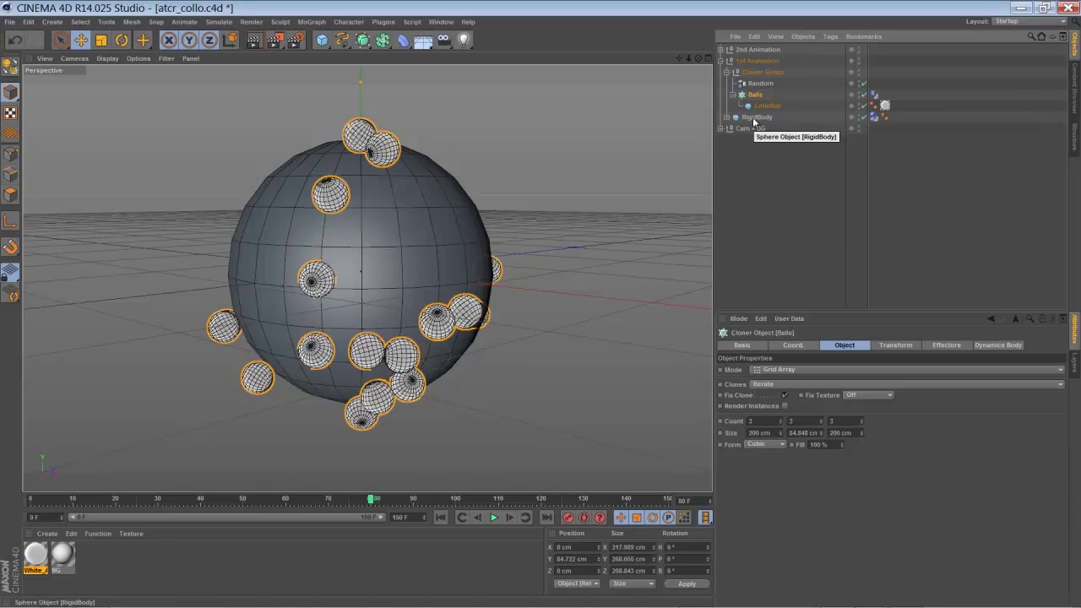
left_click(756, 118)
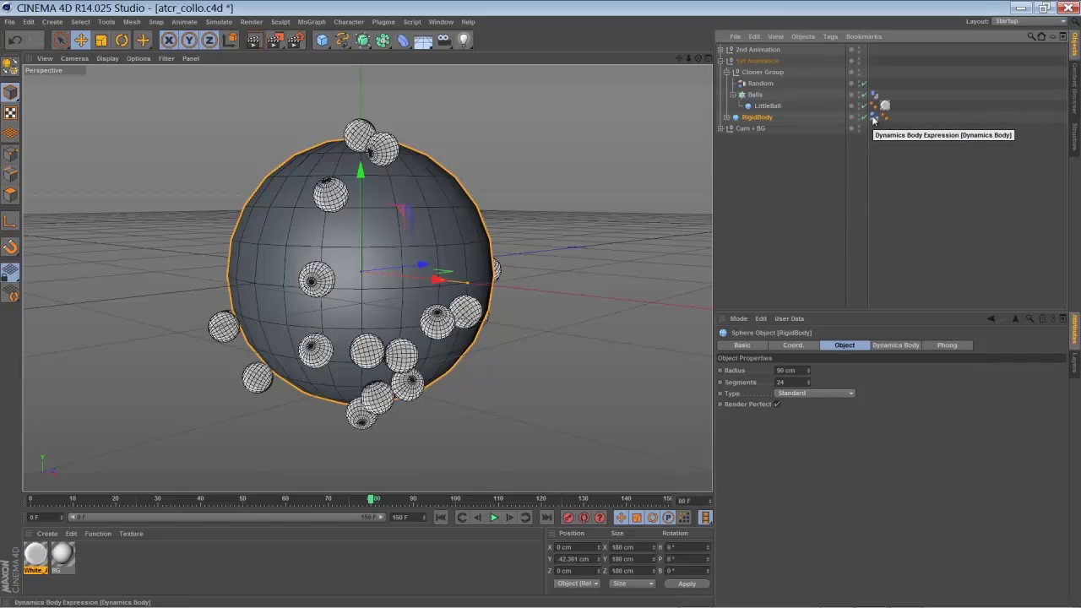
left_click(727, 118)
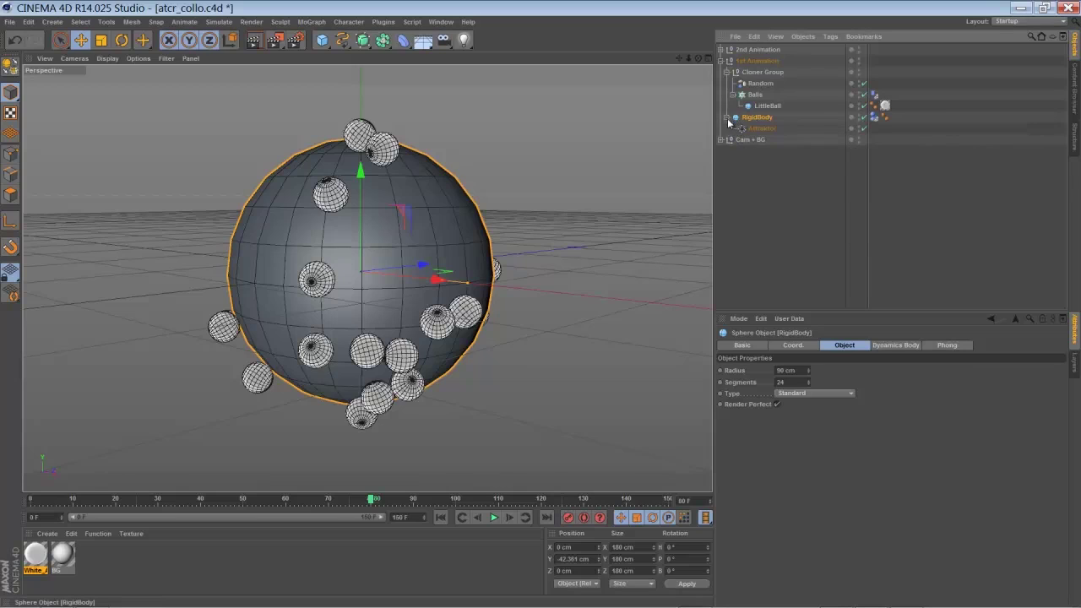
- Review the Attraktor's object properties and locate the Attractor among the available particle objects without adding one
left_click(756, 128)
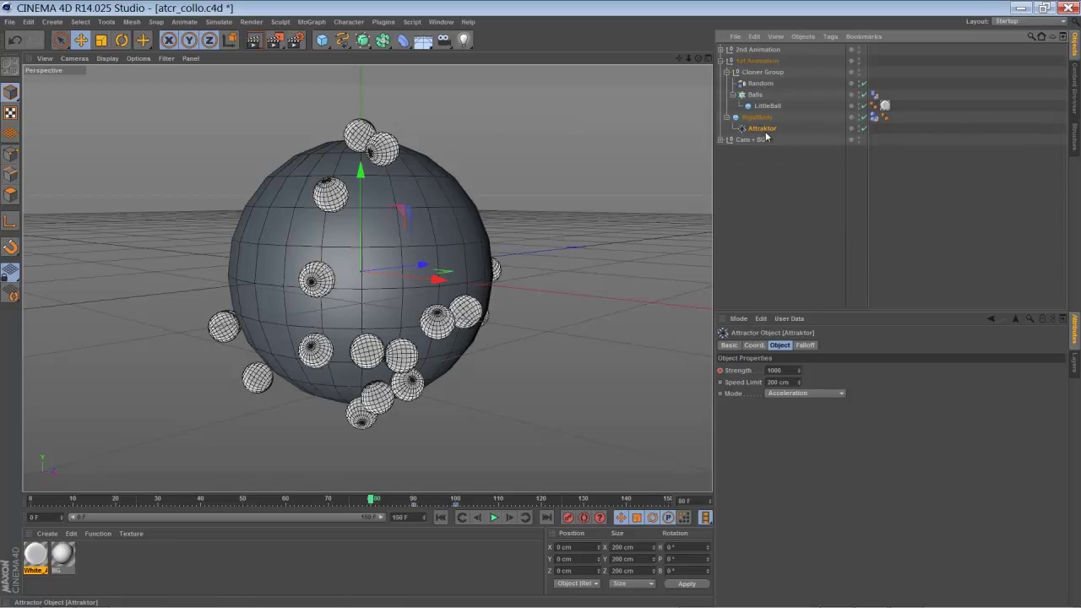
left_click(228, 23)
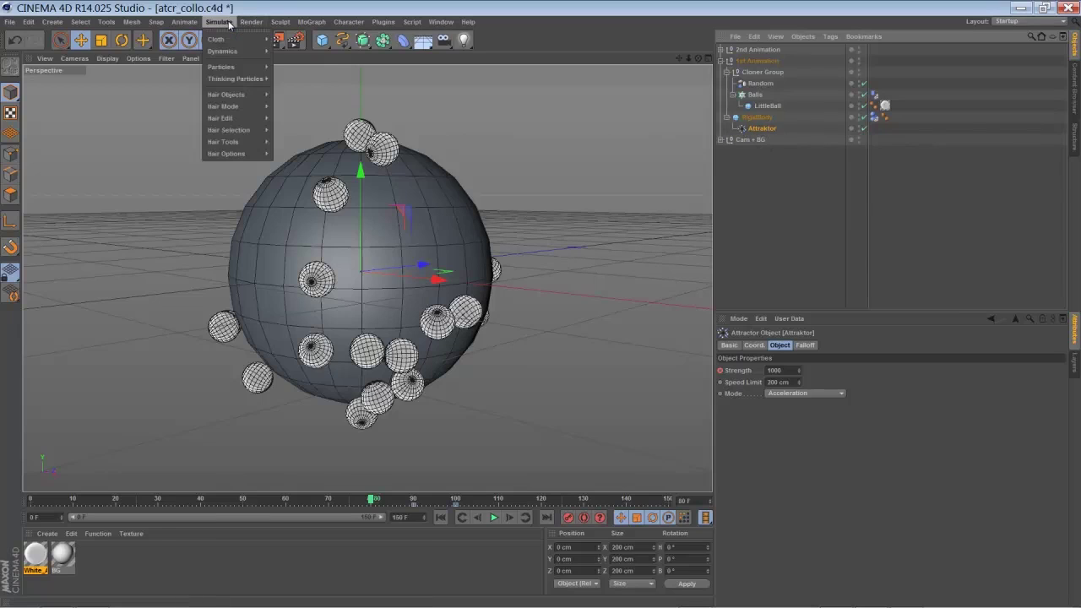
mouse_move(234, 70)
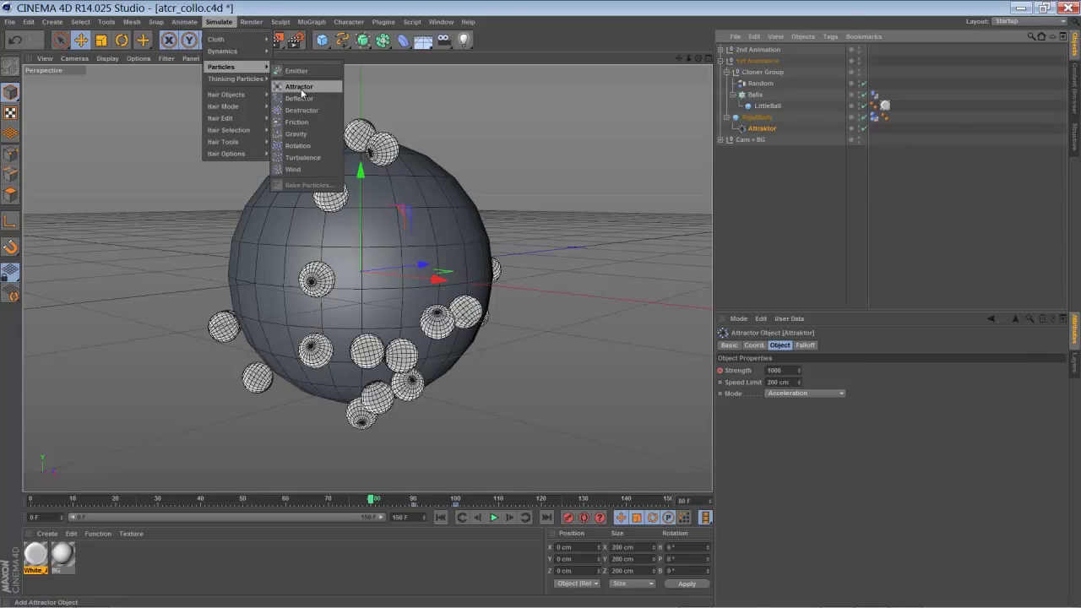
left_click(735, 179)
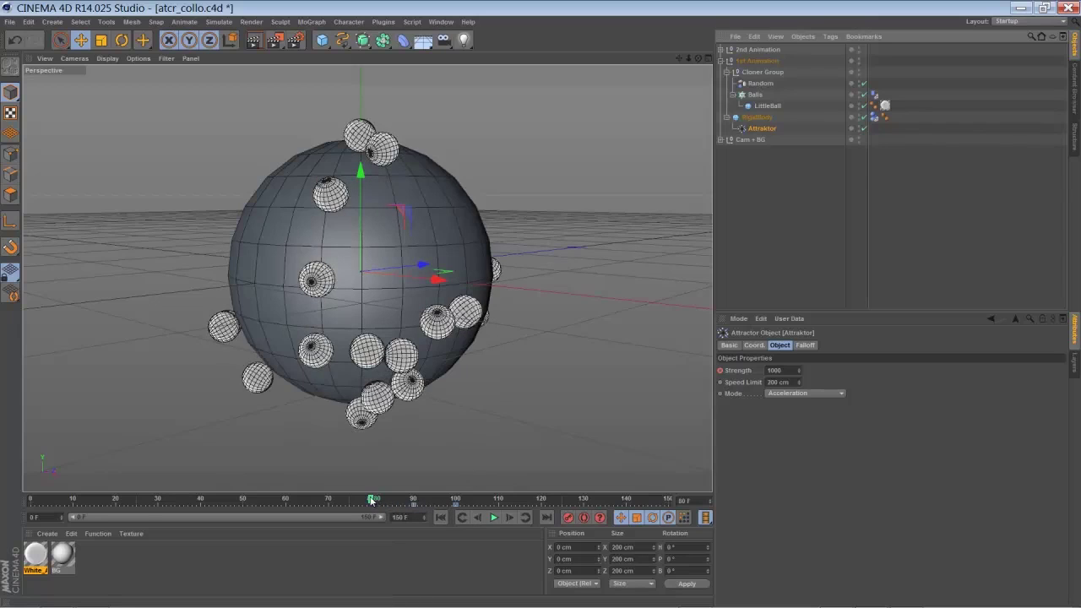
- Scrub the animation to frame 86 and back to frame 24, and open the project's general Dynamics settings
left_click_drag(372, 499, 397, 546)
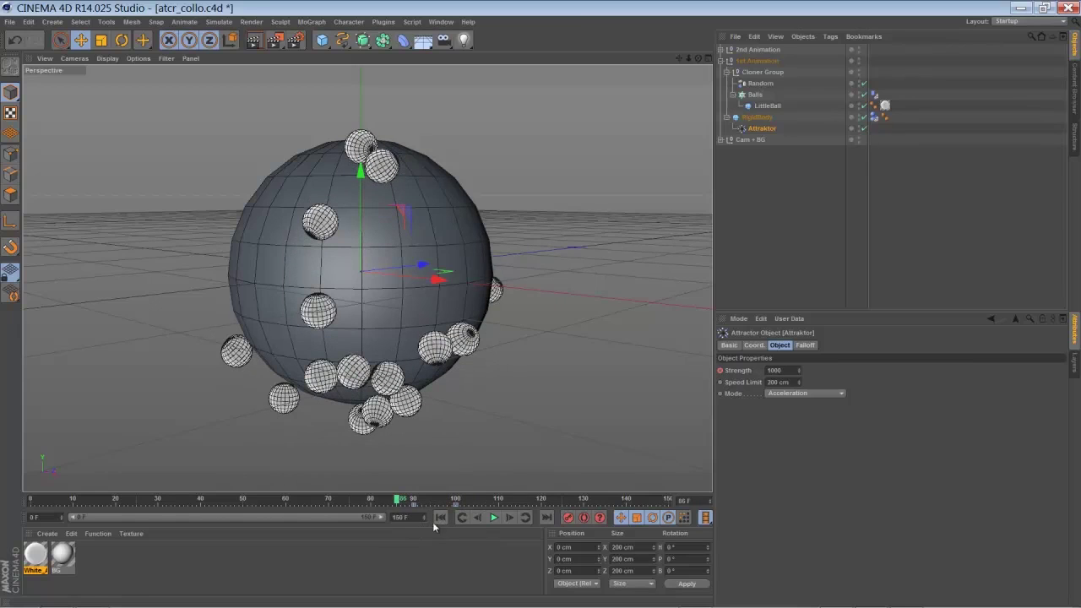
left_click_drag(396, 501, 132, 599)
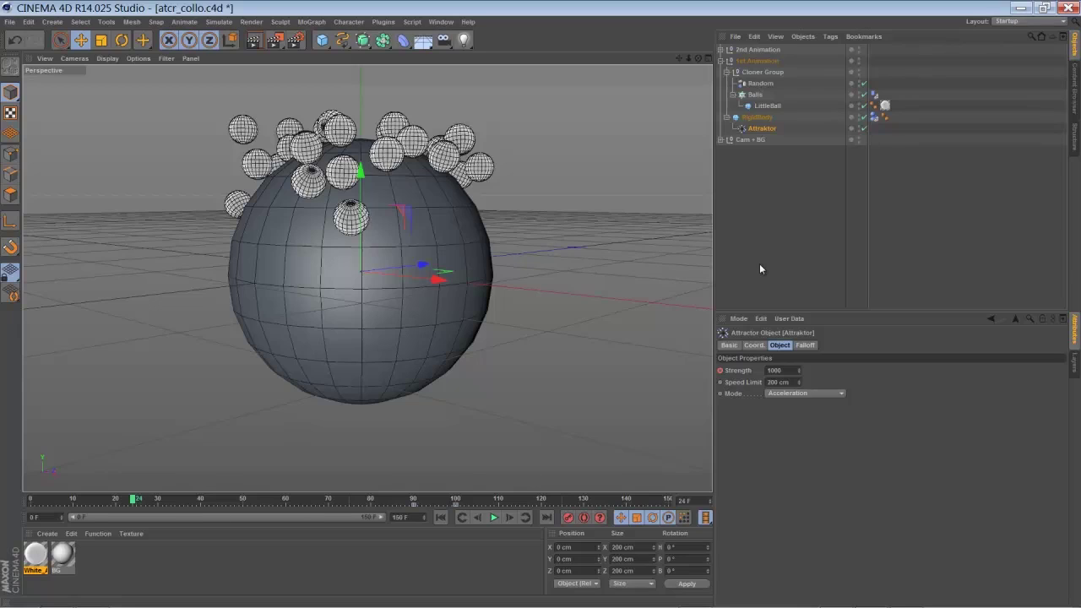
key("ctrl+d")
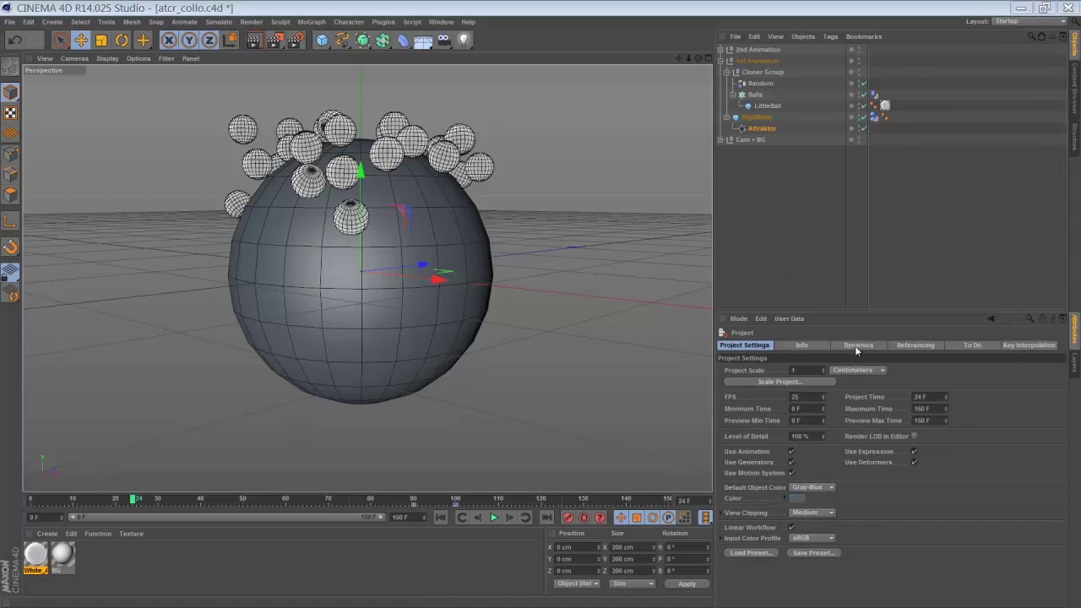
left_click(858, 345)
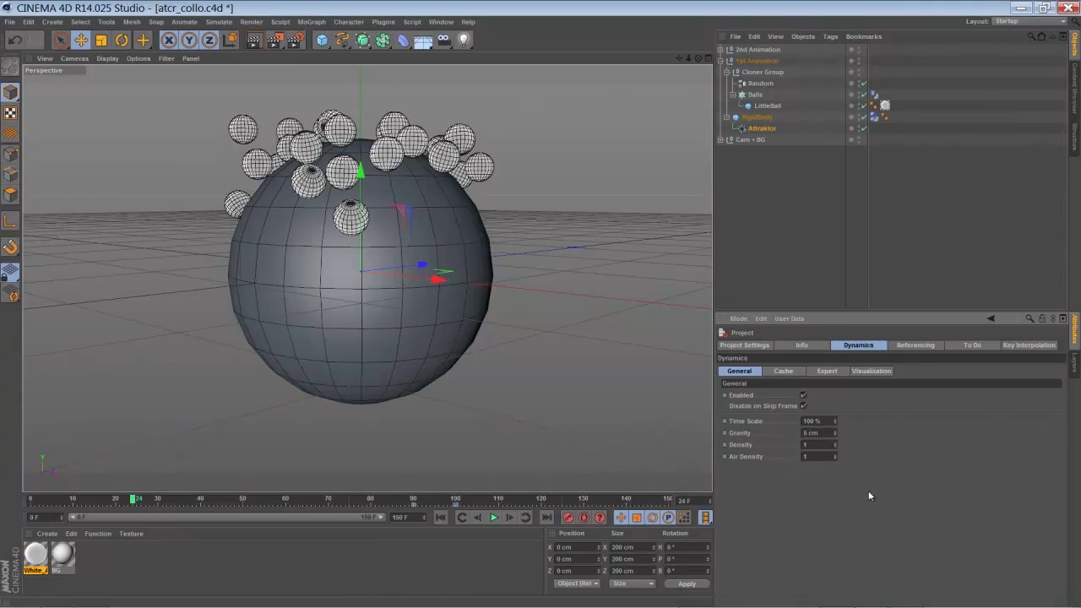
- Play the ball simulation from the first frame and stop it at frame 122
left_click(440, 516)
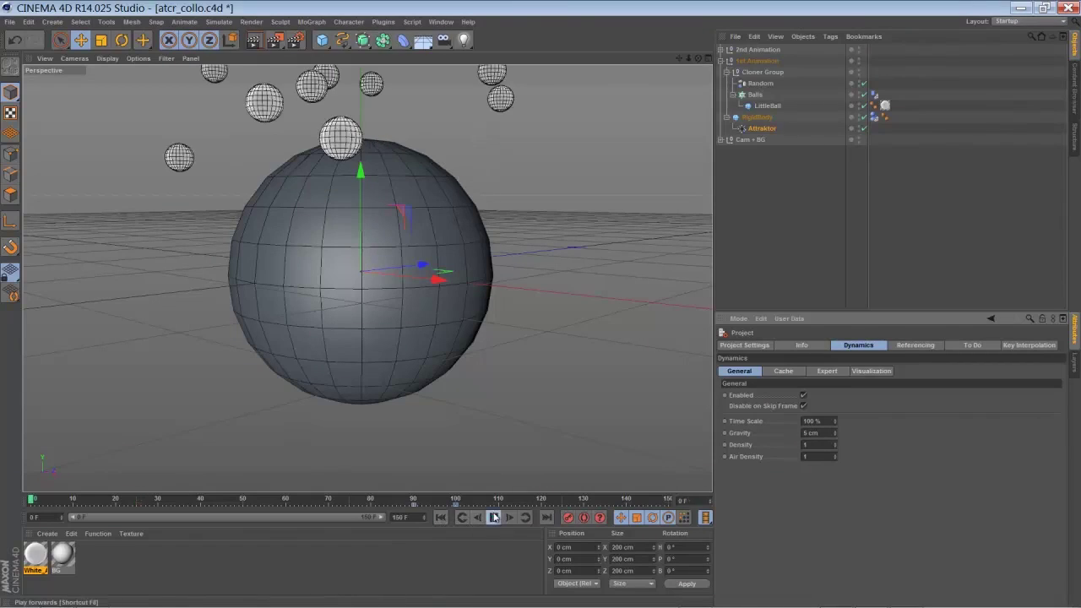
left_click(494, 517)
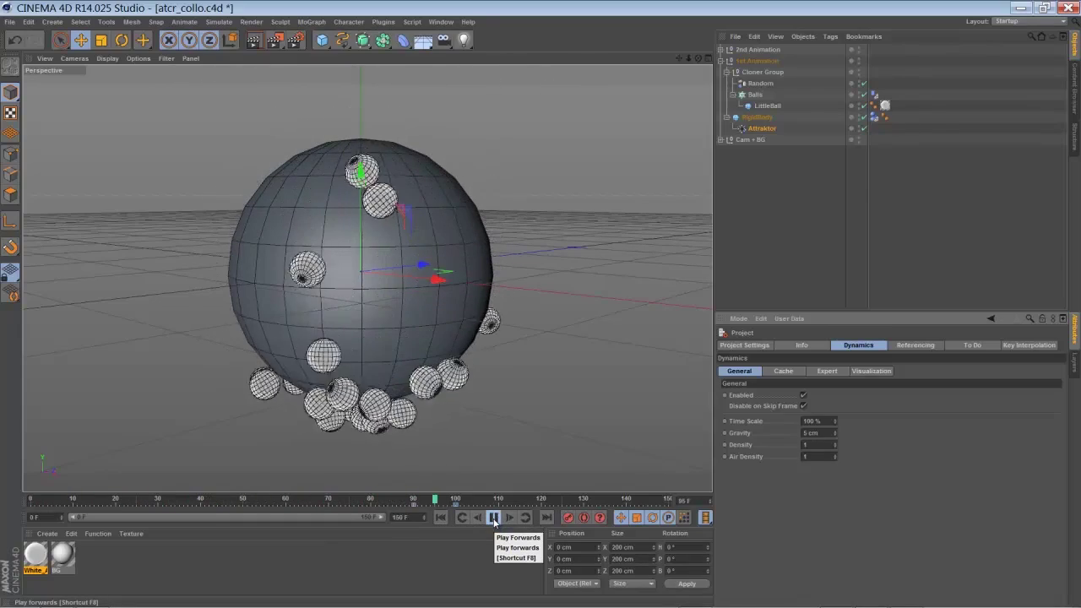
left_click(494, 517)
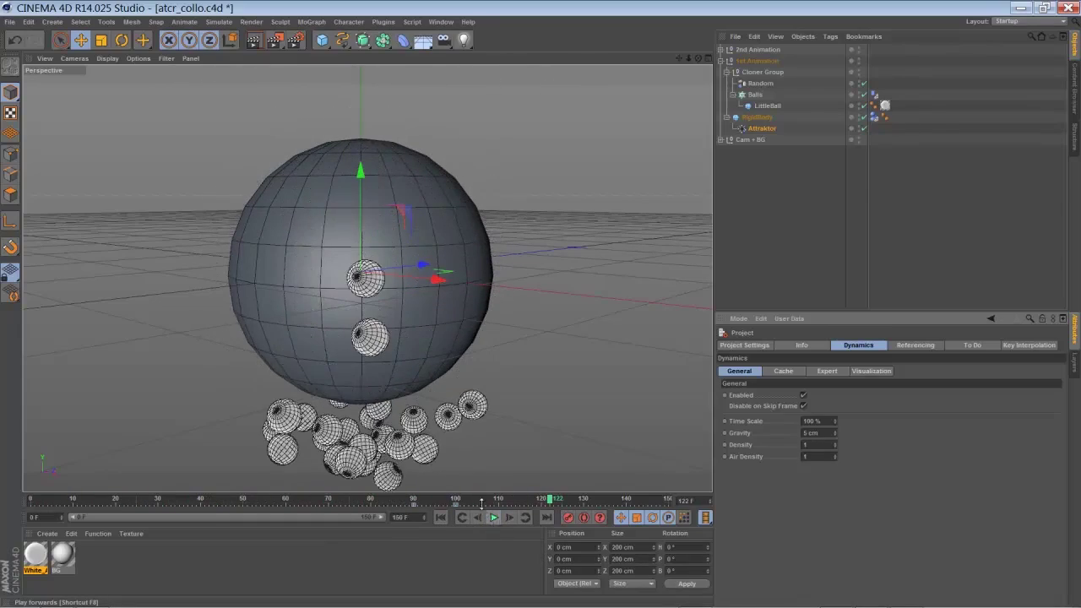
left_click(345, 391)
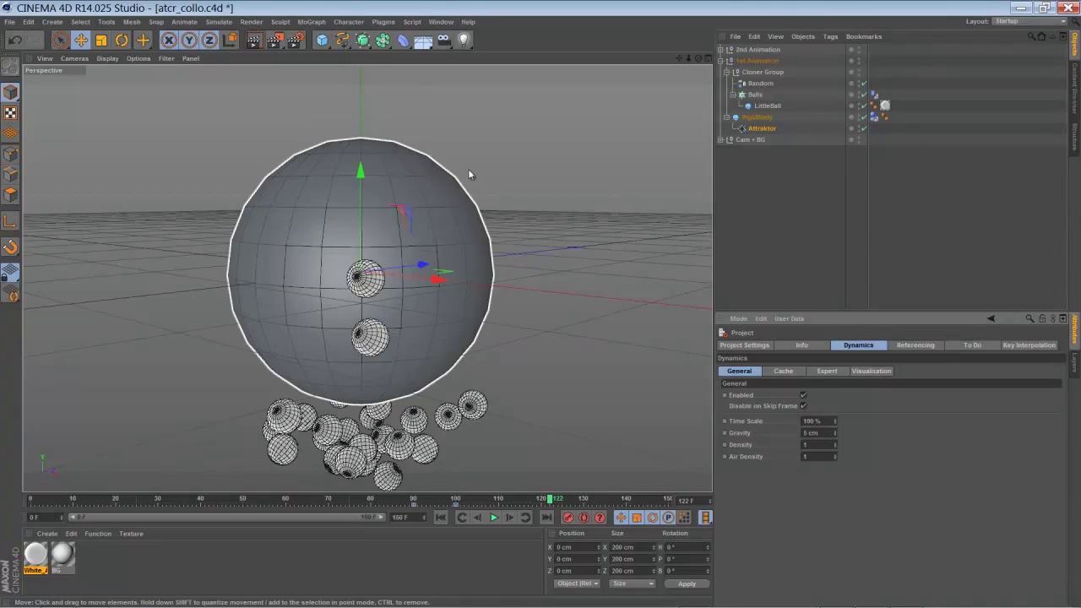
left_click(451, 404)
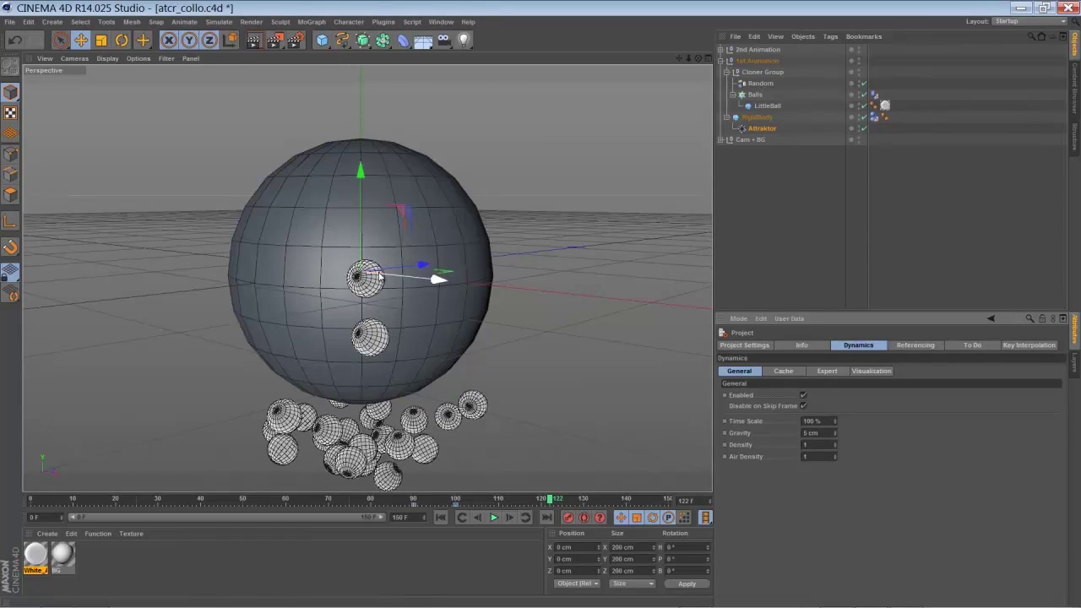
left_click(376, 293, "shift")
left_click(675, 261)
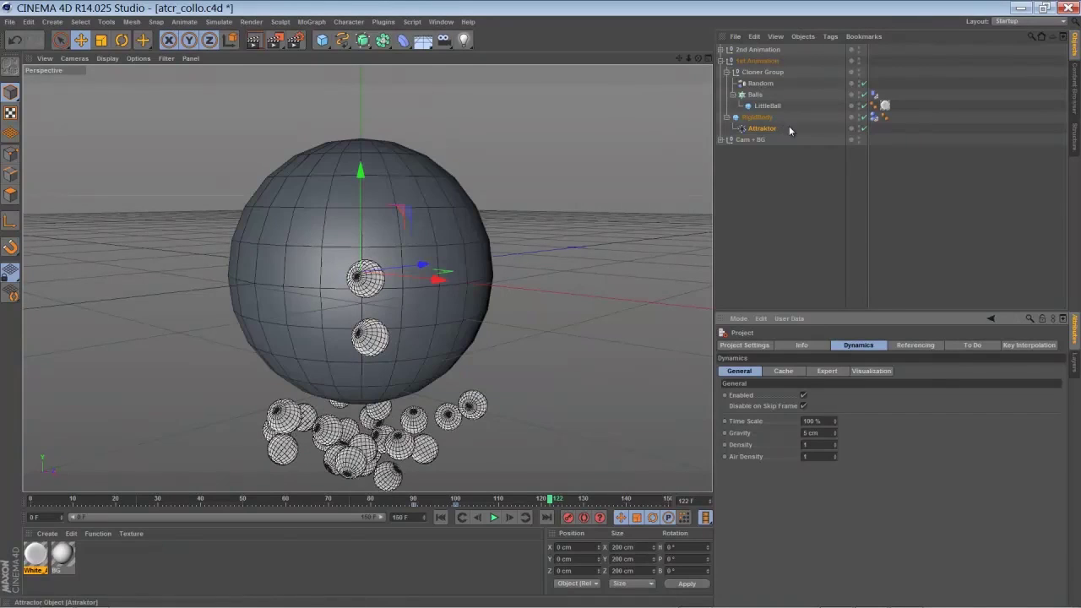
- Collapse 1st Animation, expand 2nd Animation down to the DeformerBall, and make its HyperNURBS visible in the viewport
left_click(720, 61)
left_click(720, 50)
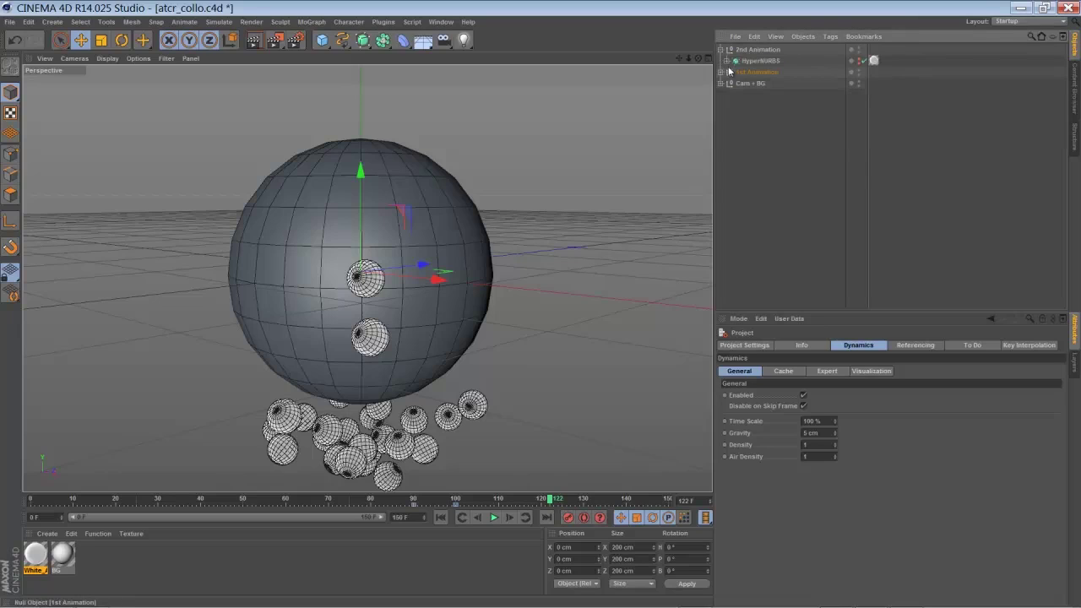
left_click(727, 62)
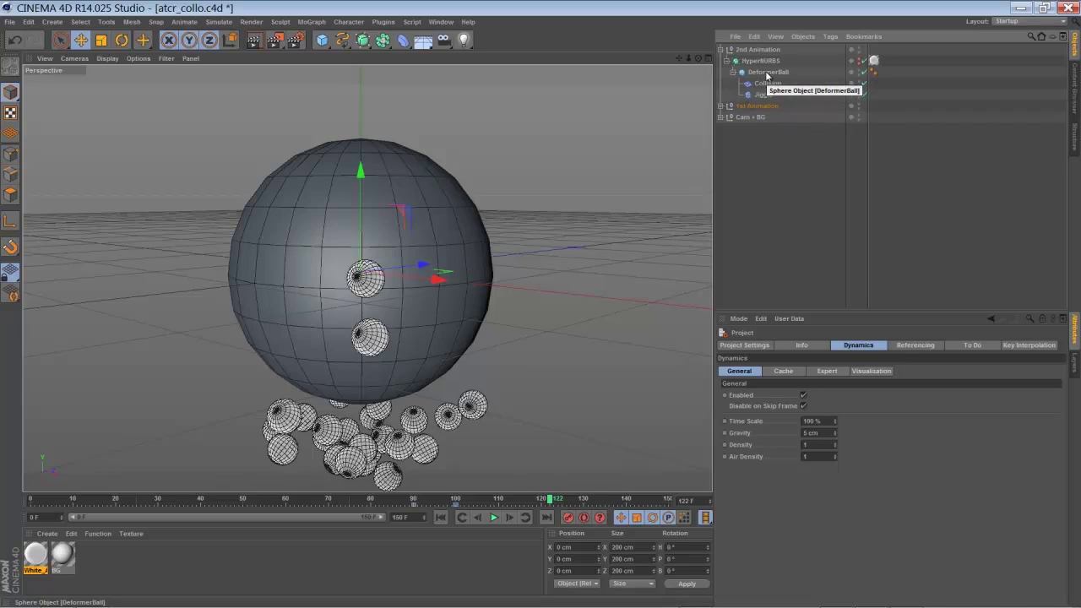
left_click(767, 73)
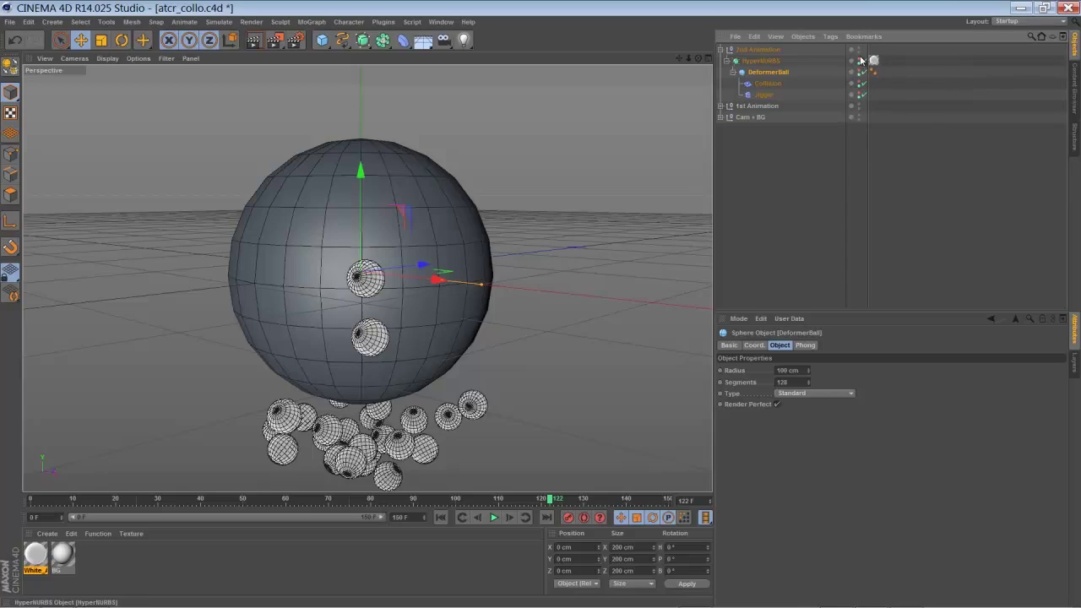
left_click(860, 60)
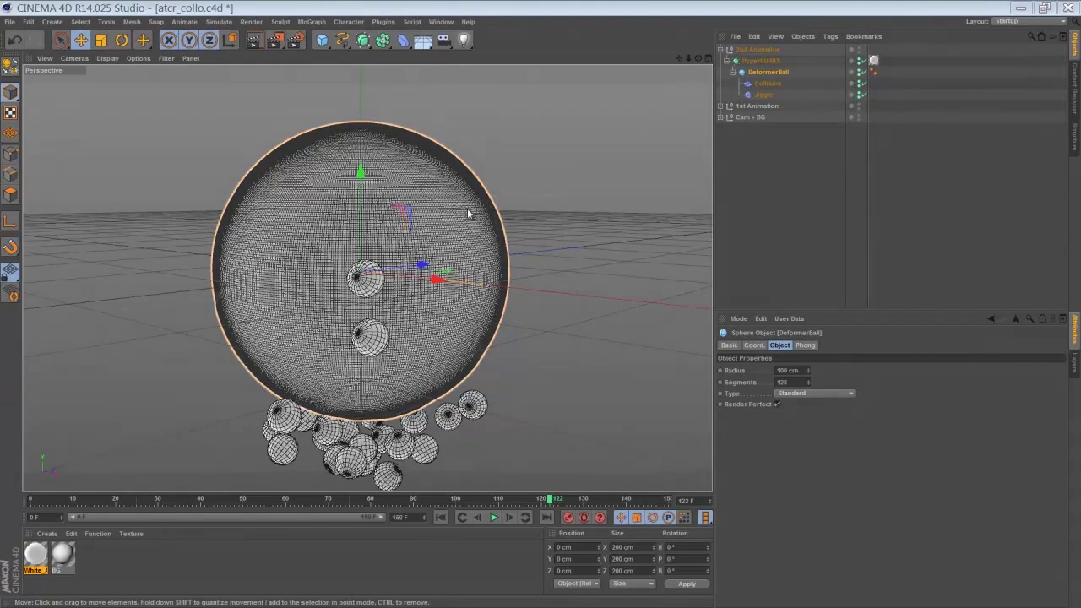
- Review the Collision deformer's collider and advanced settings and the Jiggle deformer's object properties
left_click(767, 84)
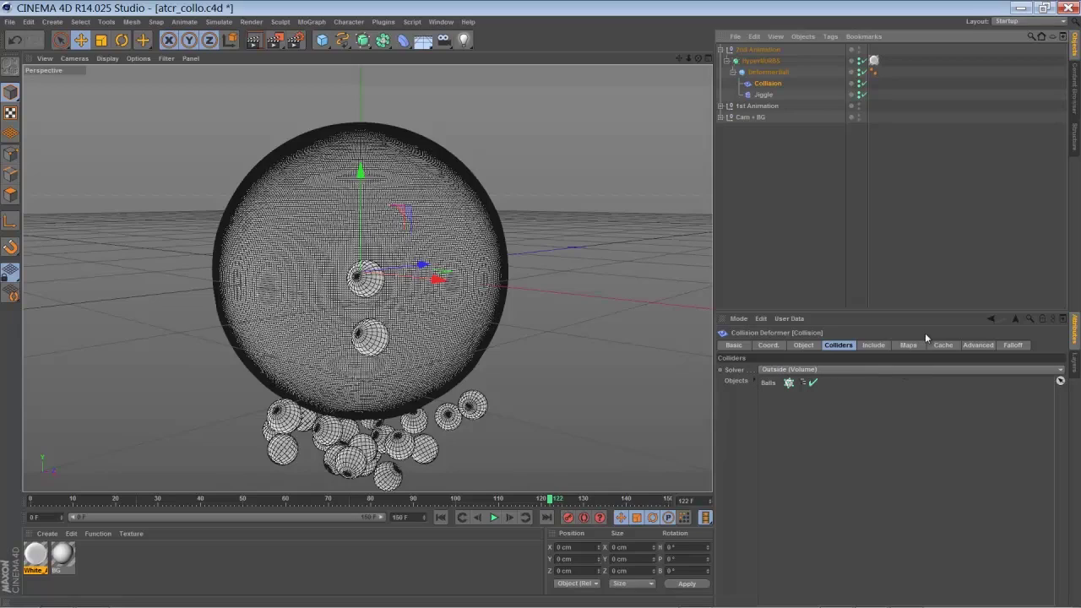
left_click(972, 346)
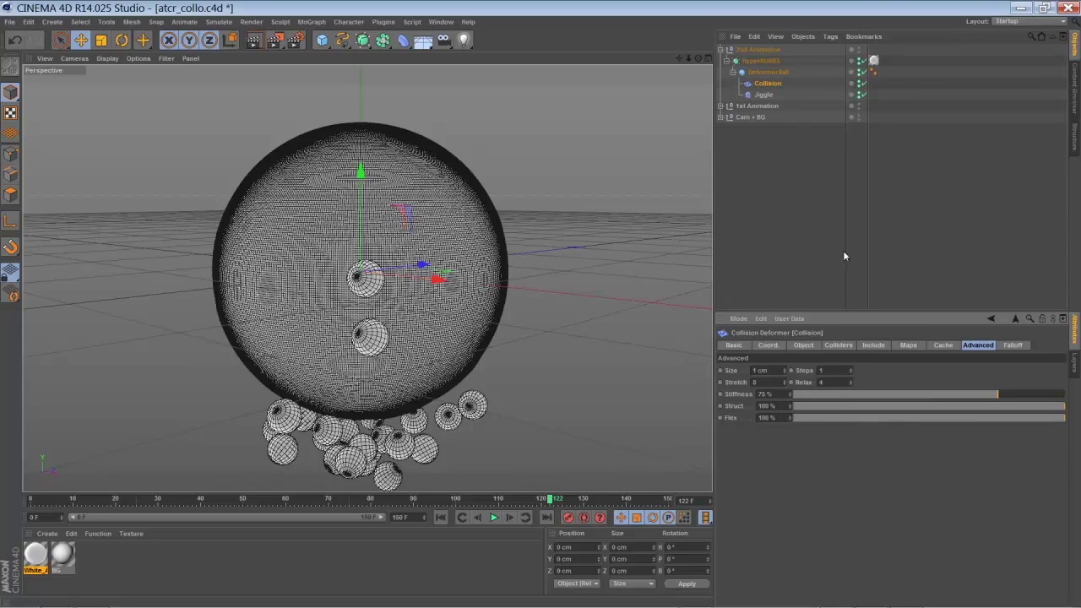
left_click(763, 94)
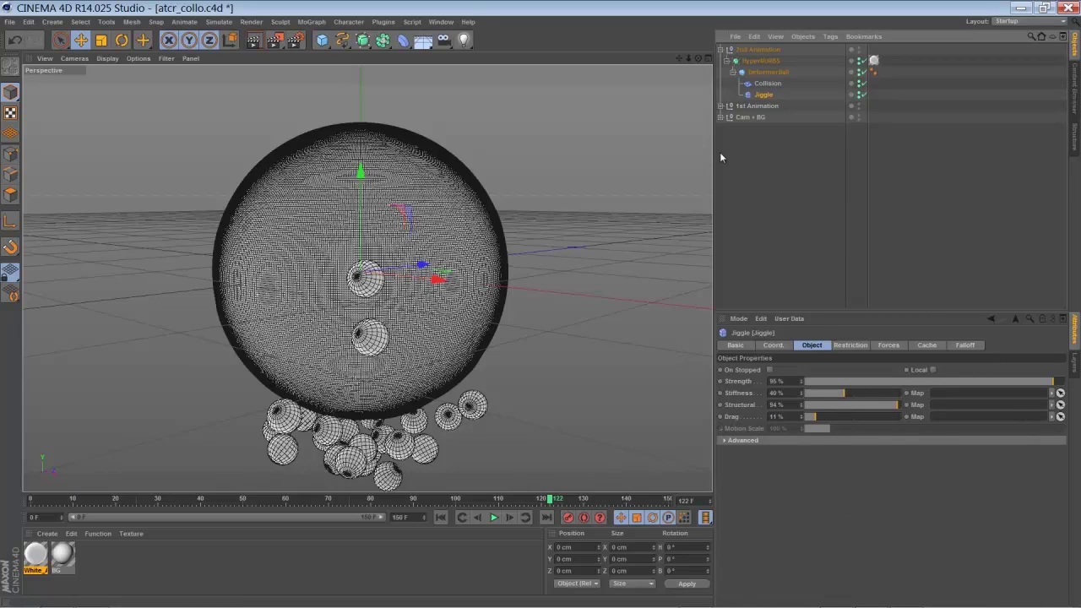
- Expand 1st Animation and examine the cache settings of the Balls Dynamics Body tag and of the Collision and Jiggle deformers
left_click(720, 105)
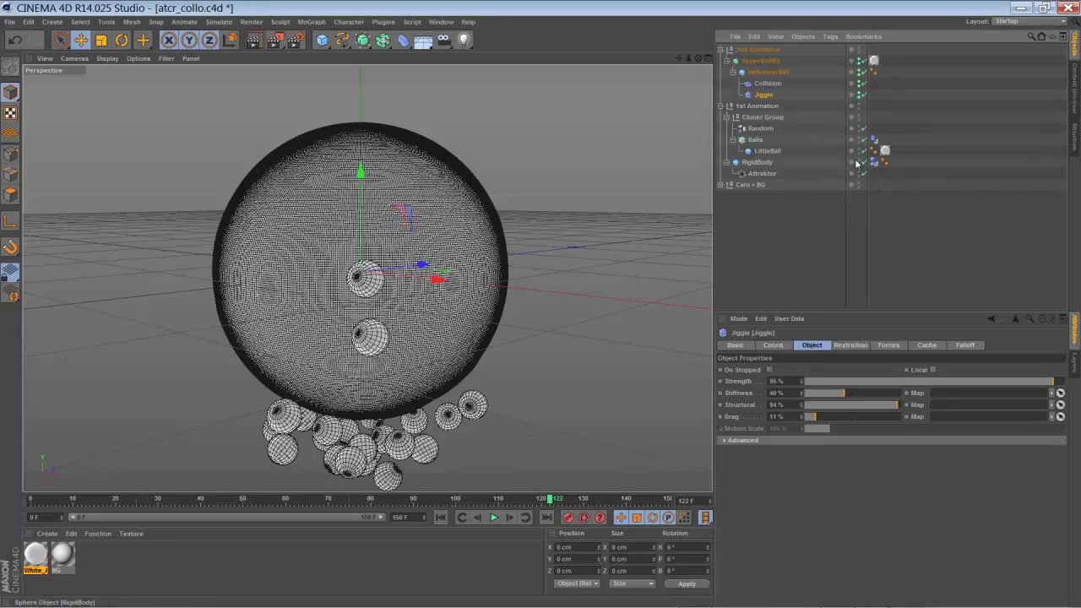
left_click(874, 139)
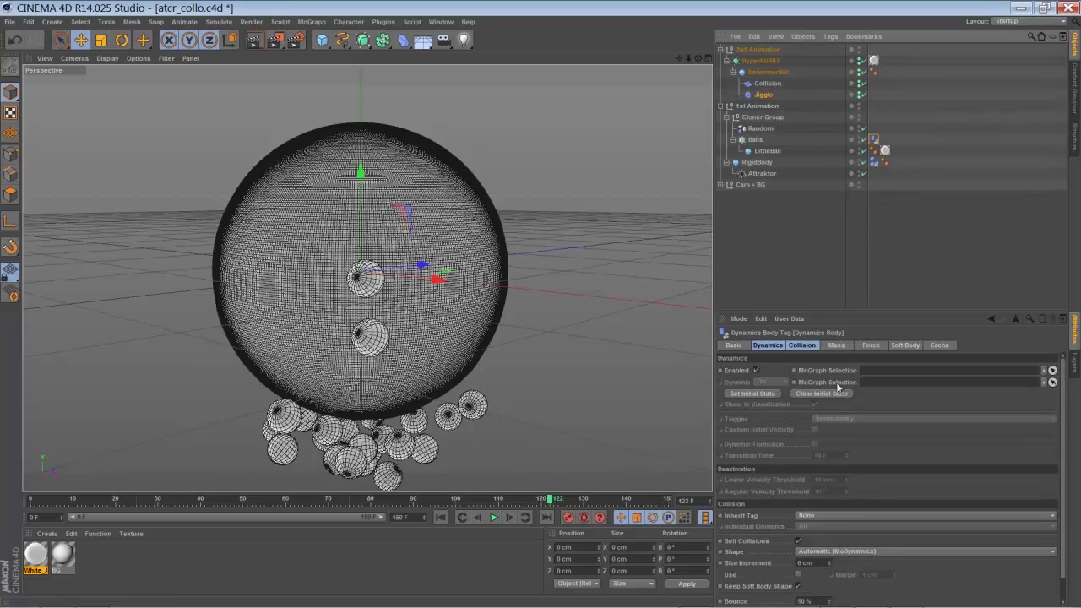
left_click(939, 344)
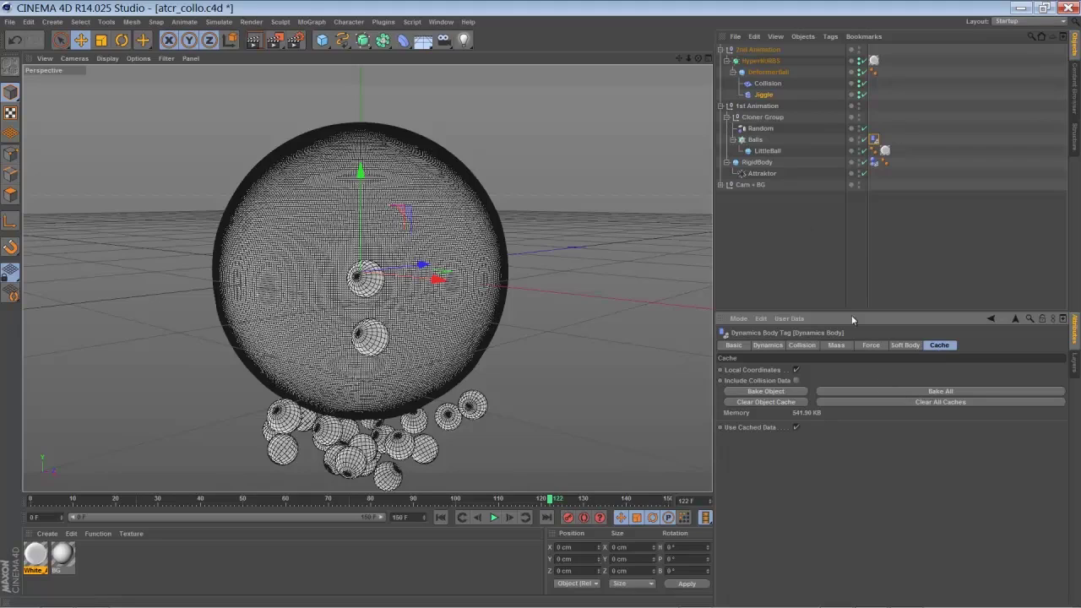
left_click(767, 82)
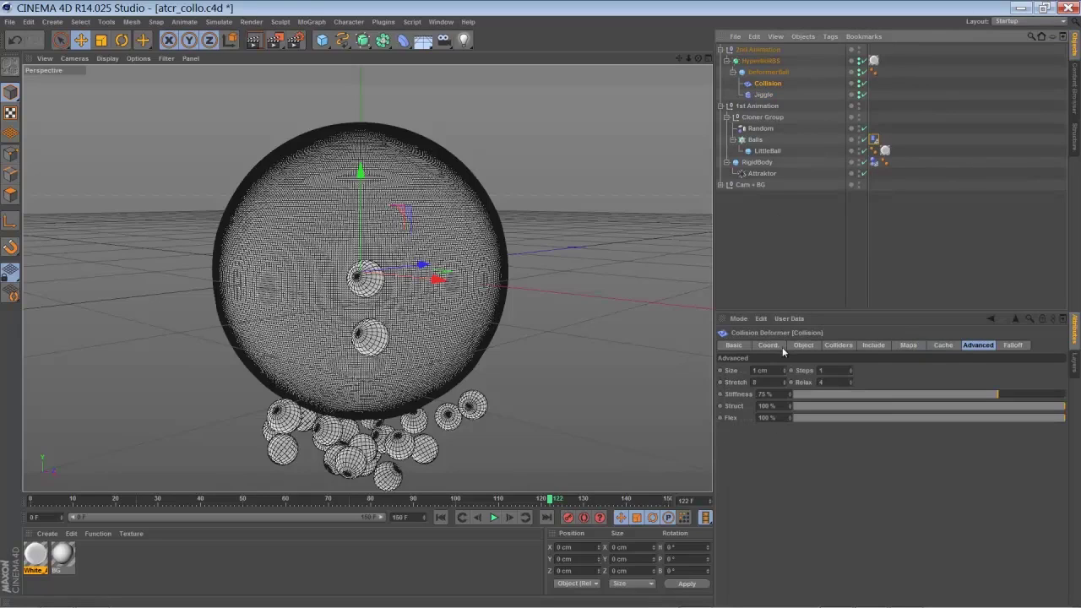
left_click(944, 347)
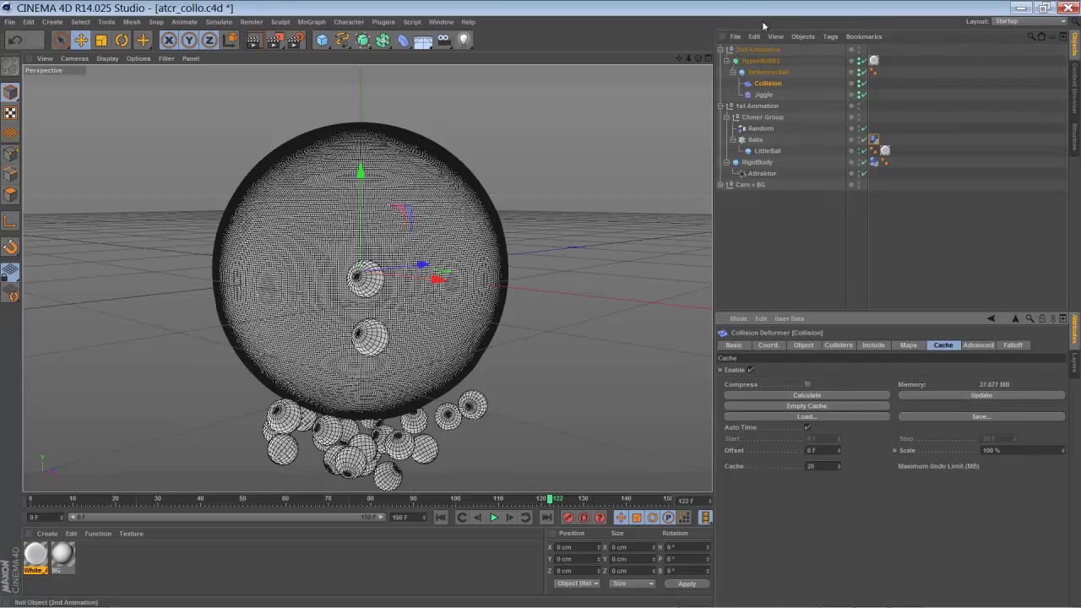
left_click(762, 95)
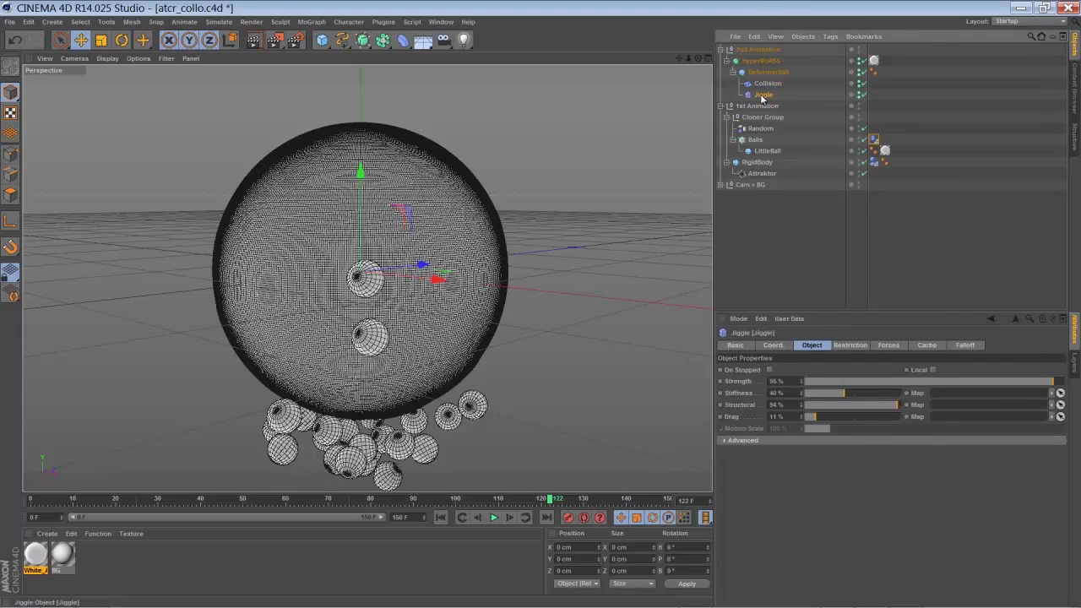
left_click(926, 346)
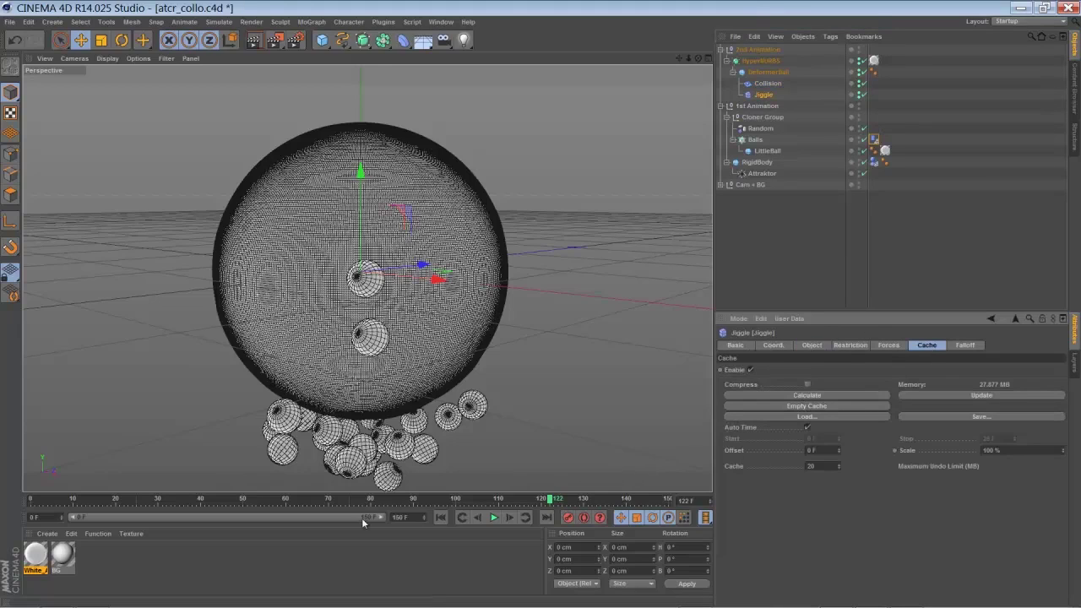
- Play the animation from the first frame, stop it at frame 86, and render that frame in the viewport
left_click(441, 517)
left_click(493, 517)
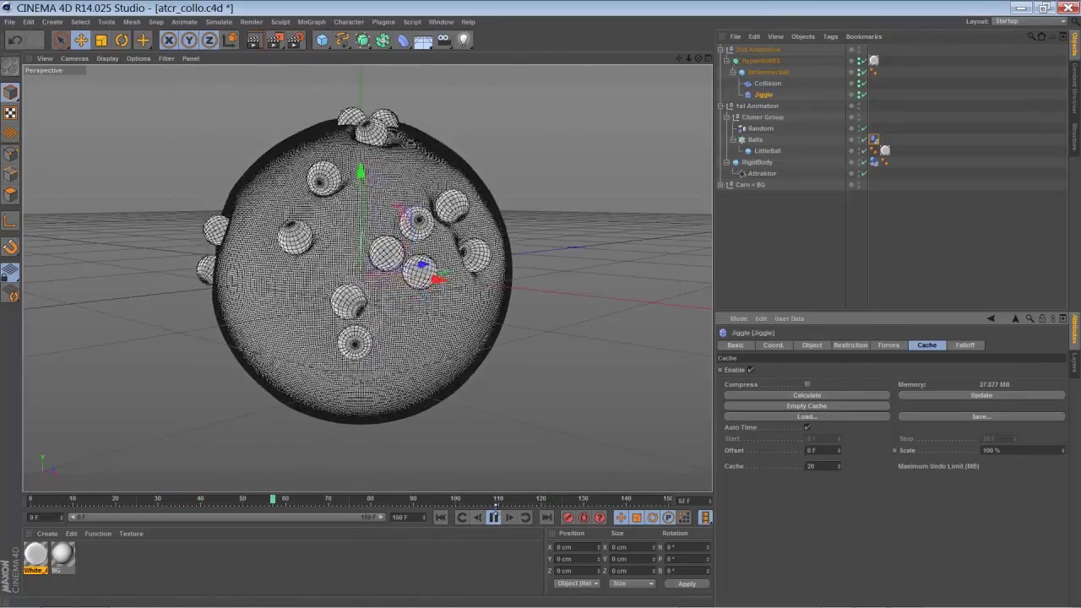
left_click(494, 518)
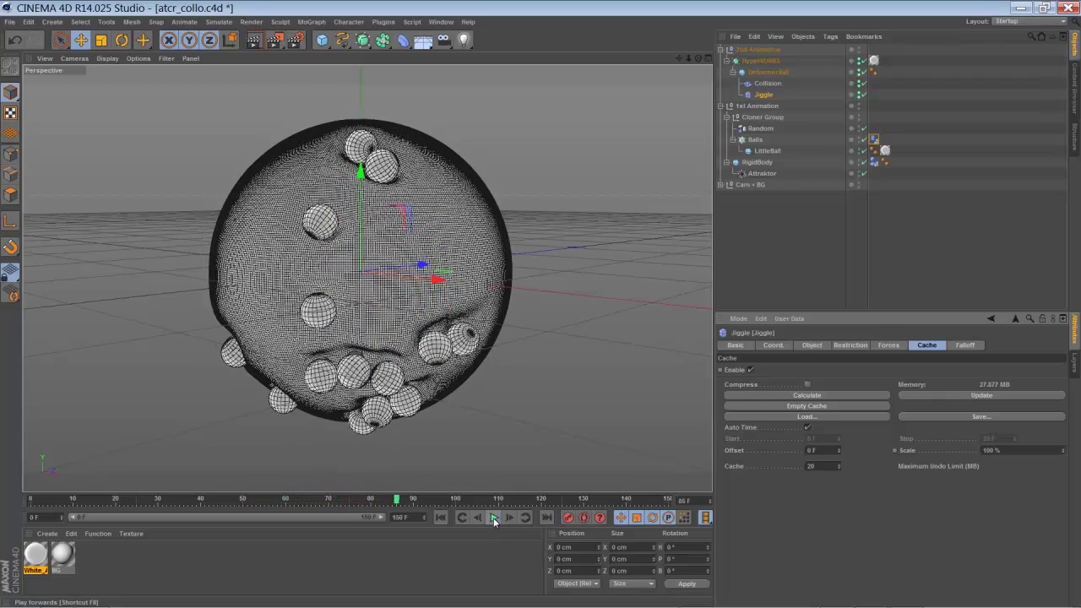
left_click(254, 39)
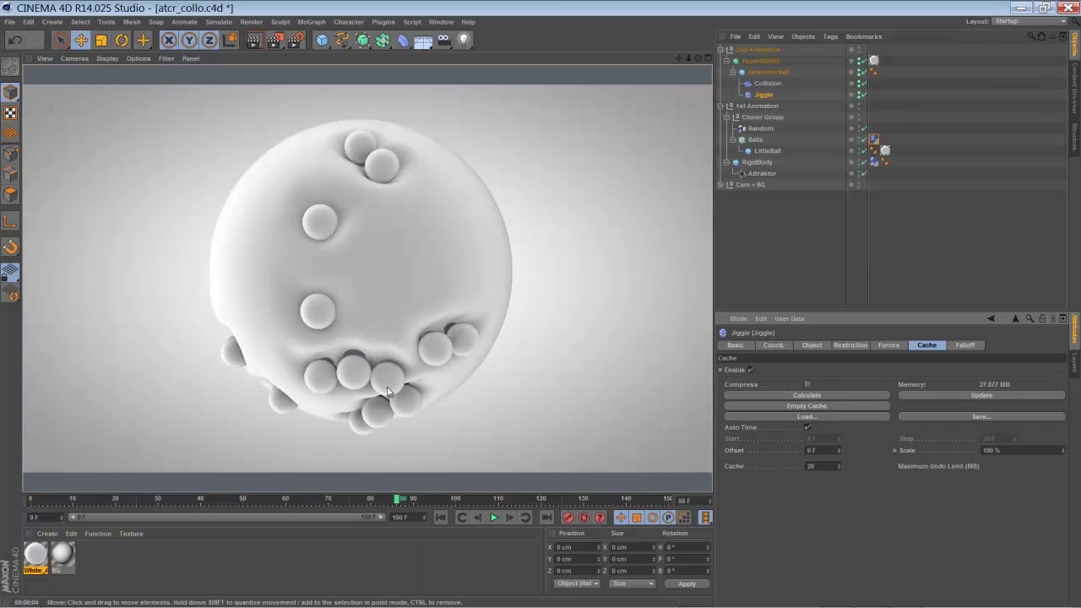
- Select the RigidBody sphere to view its object properties and render the current frame in the viewport
left_click(759, 162)
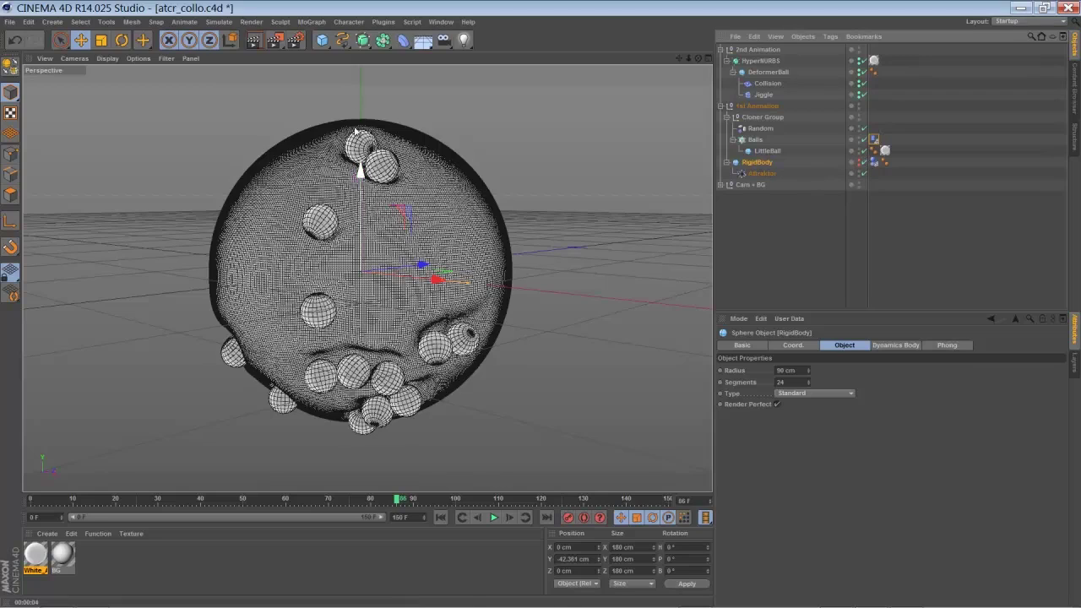
key("ctrl+r")
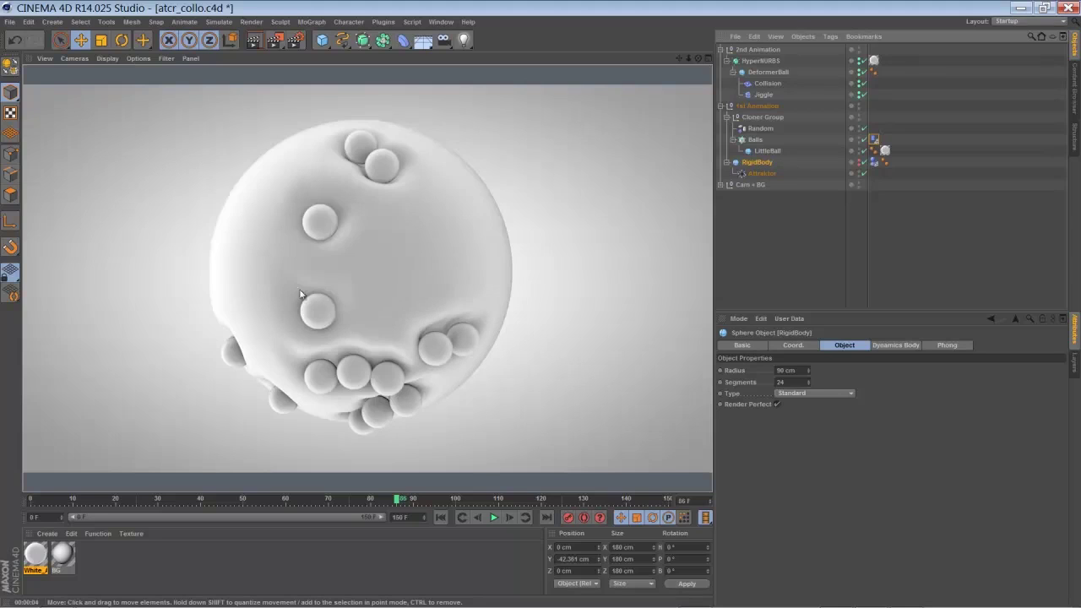
- Open the White_AO material for editing and examine the Fresnel shader used in its Color channel
double_click(38, 557)
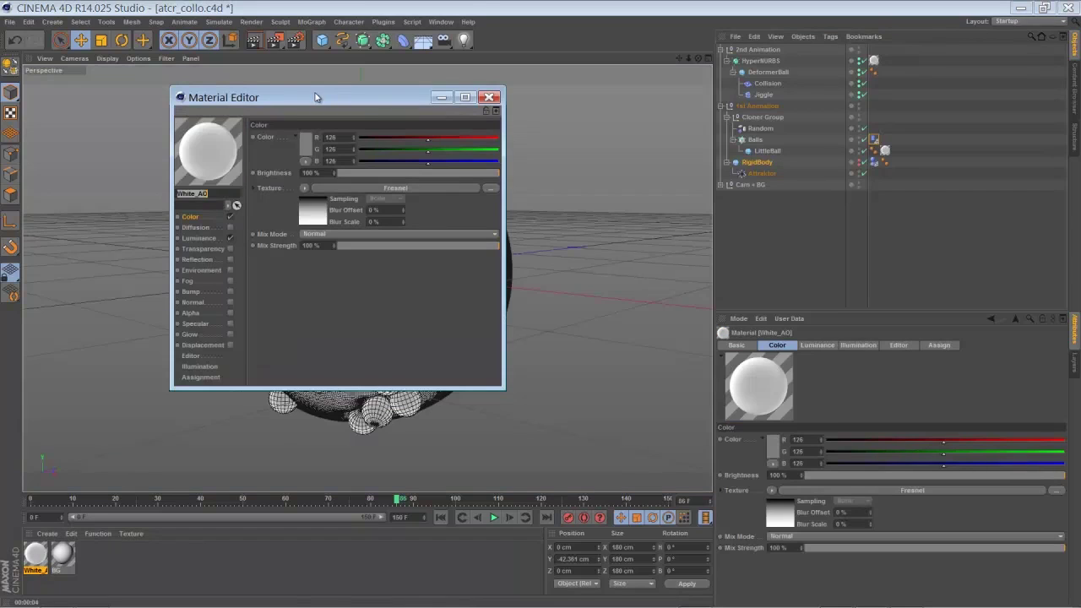
left_click_drag(321, 97, 494, 184)
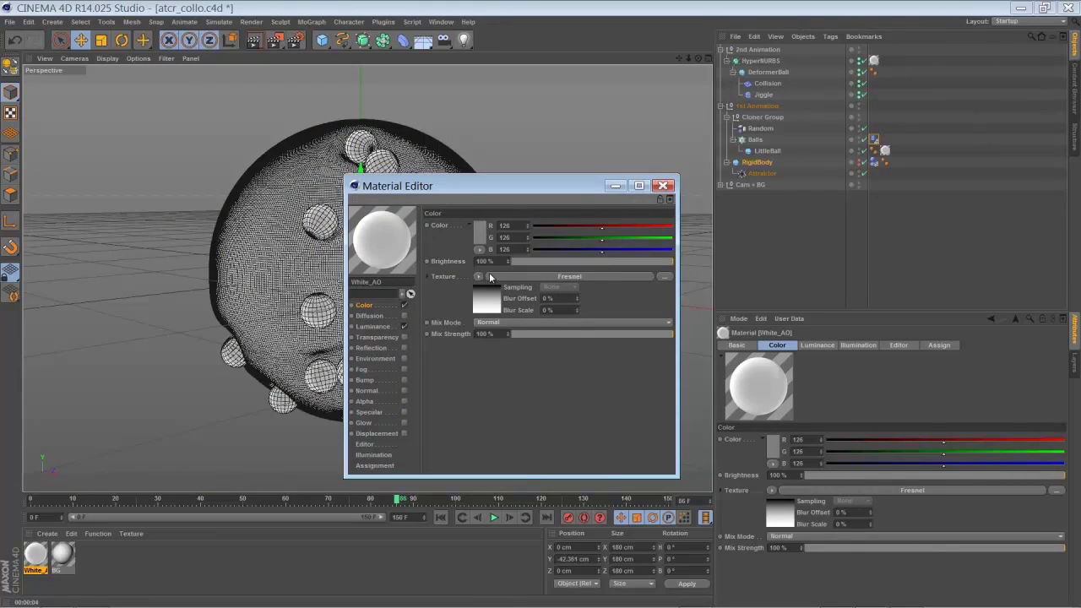
left_click(516, 277)
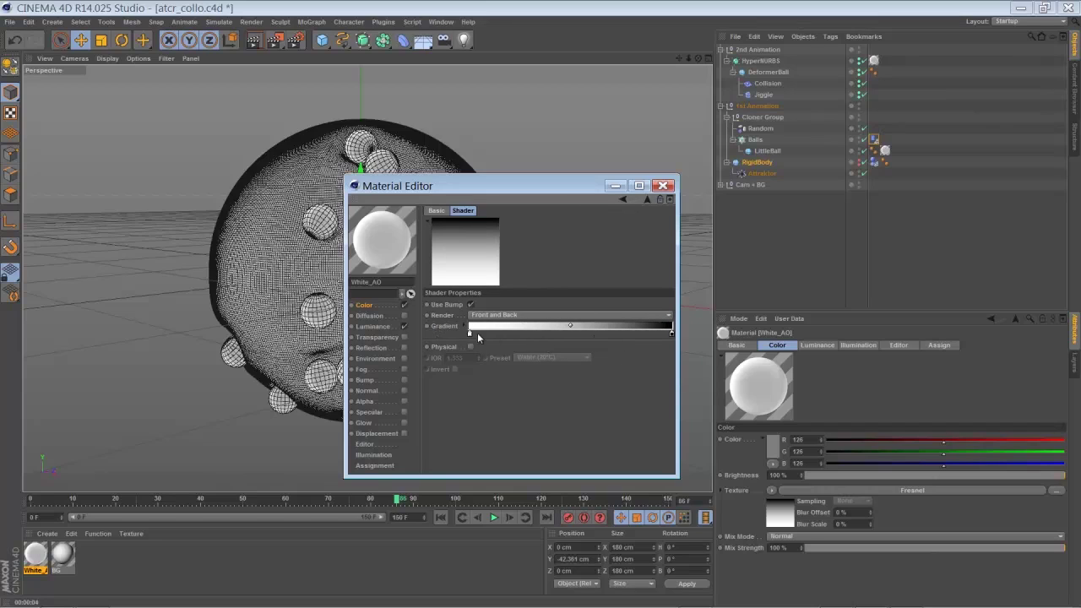
- Review White_AO's Luminance texture, locating Ambient Occlusion among the effect shaders and examining its shader properties, and close the material
left_click(385, 327)
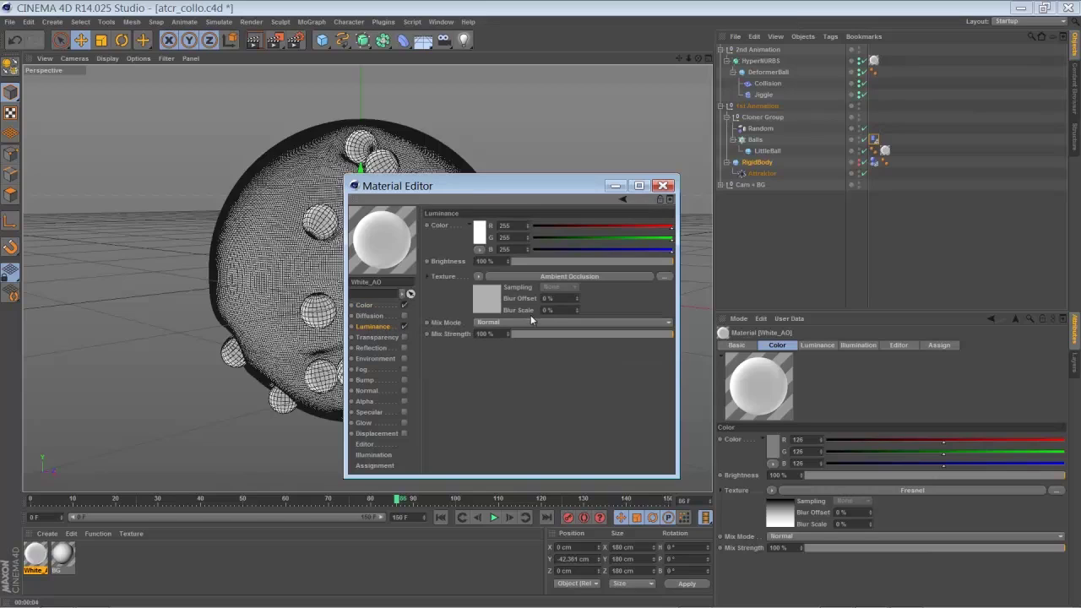
left_click(476, 276)
mouse_move(515, 510)
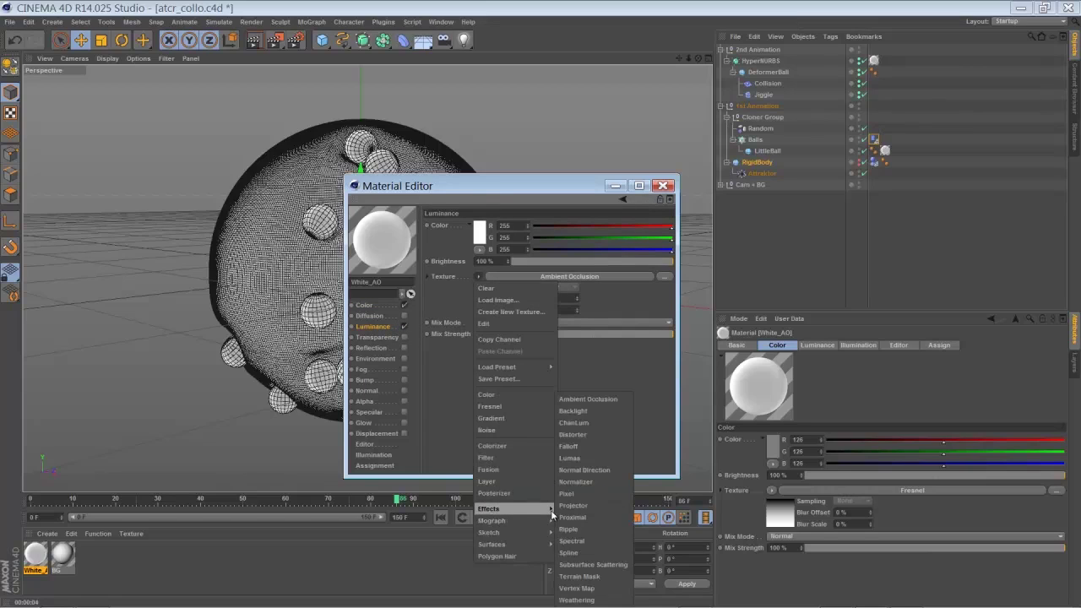
left_click(591, 399)
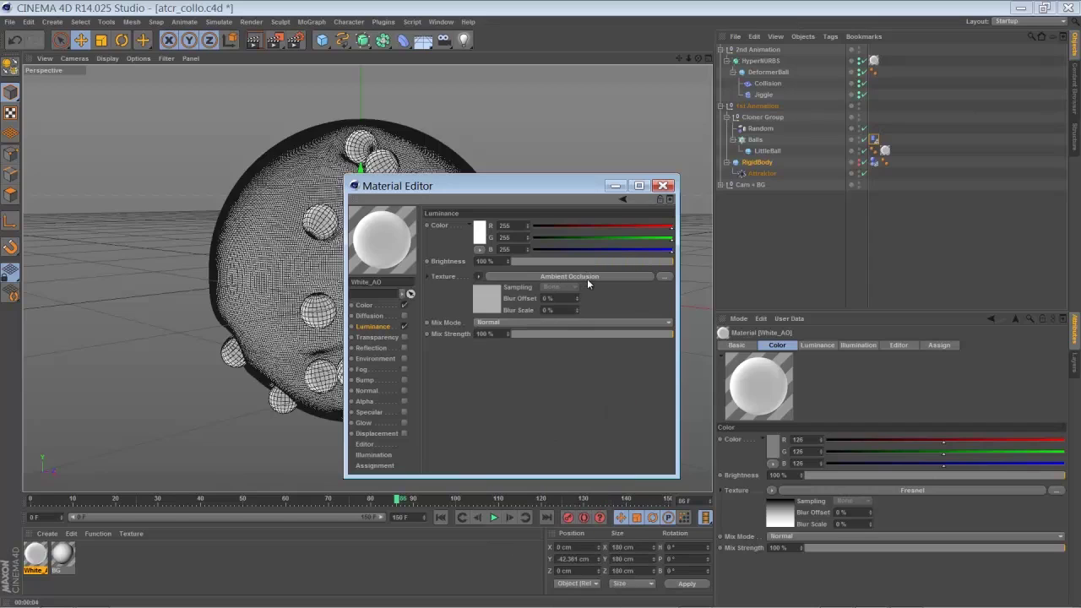
left_click(595, 276)
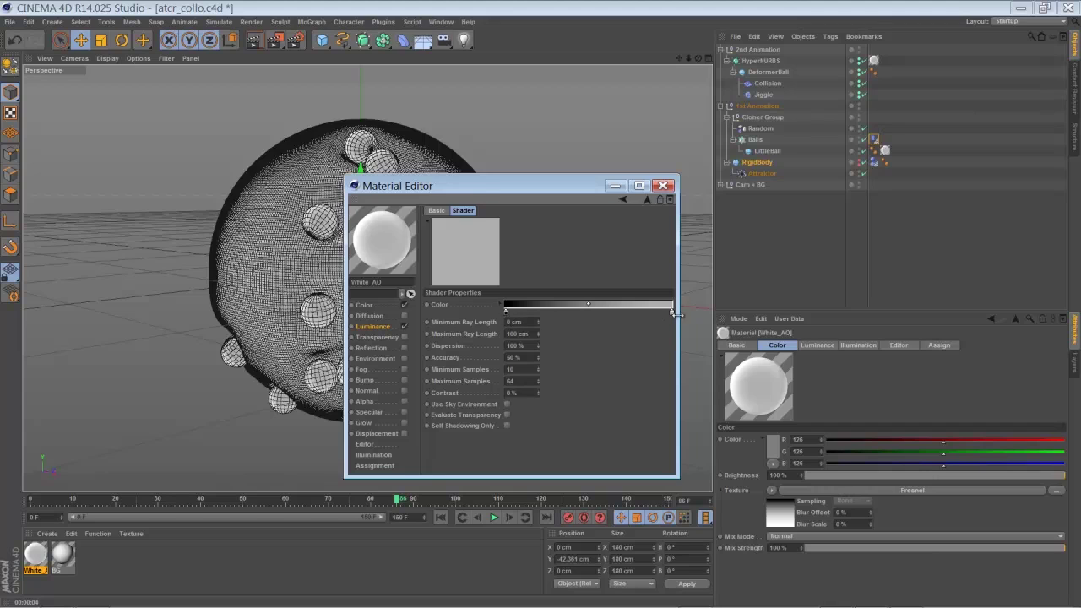
left_click(662, 186)
- Render the current frame in the viewport again and expand the Cam + BG group to show its objects
left_click(255, 41)
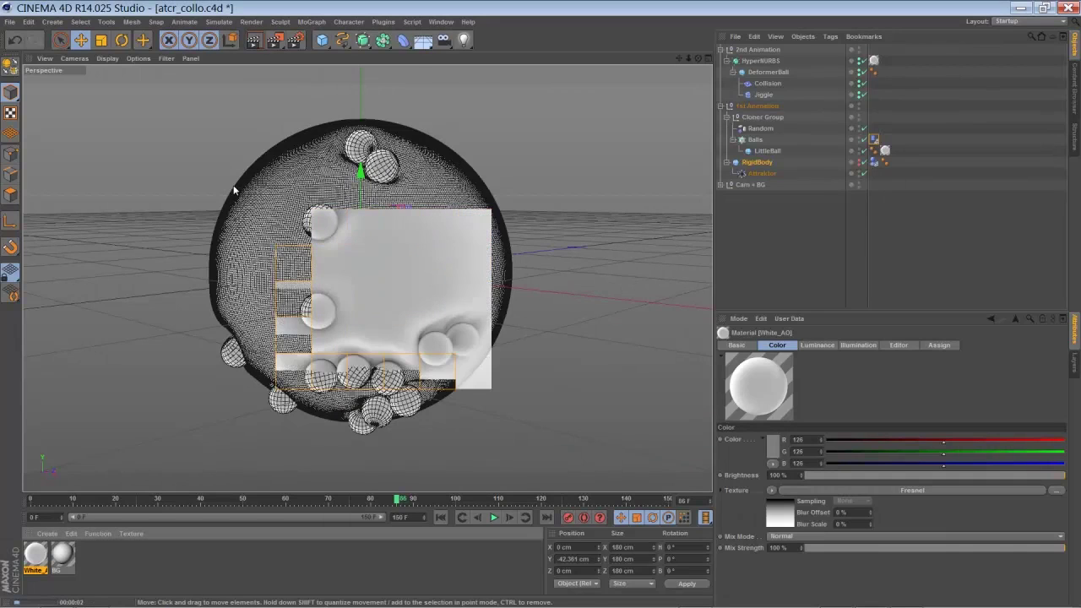
left_click(721, 184)
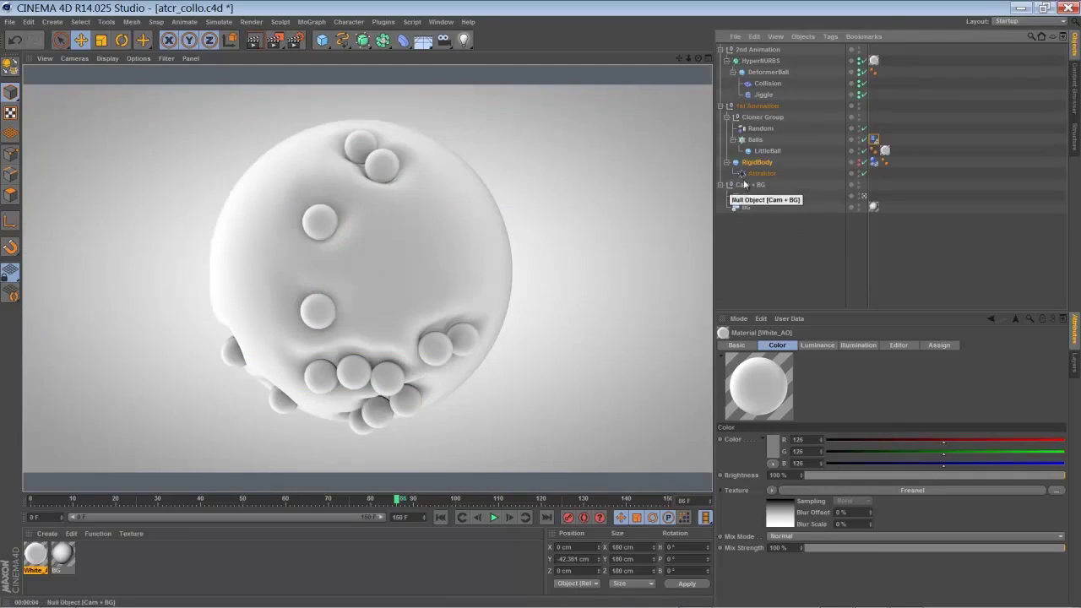